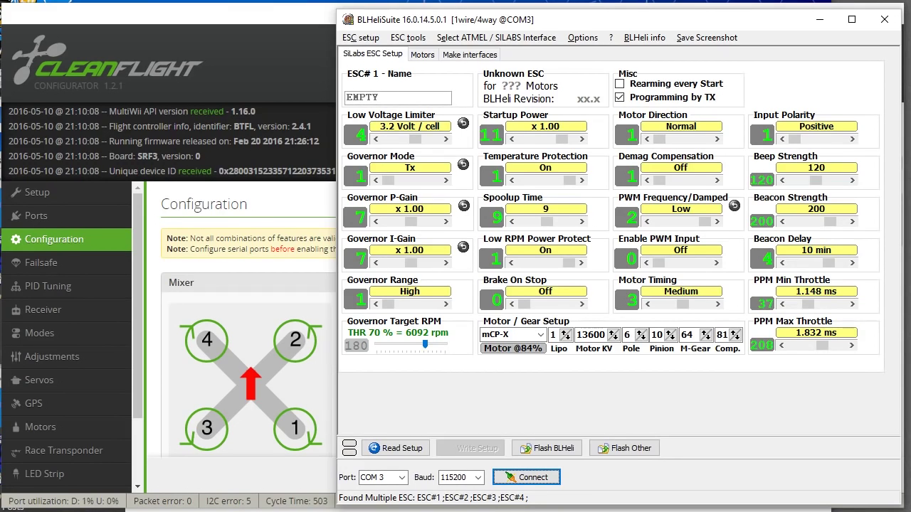
# - Switch to Cleanflight and review the minimum throttle, maximum throttle and minimum command under ESC/Motor Features
pyautogui.click(49, 245)
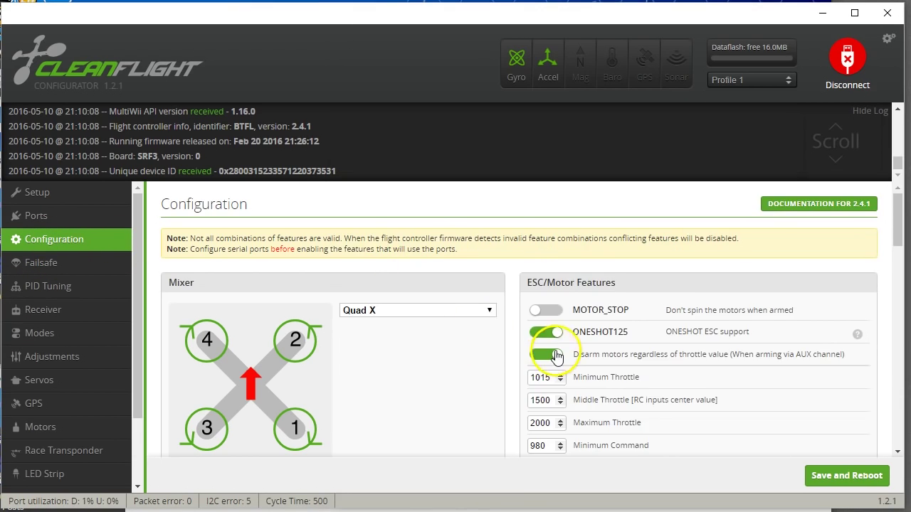
pyautogui.scroll(-1, 556, 357)
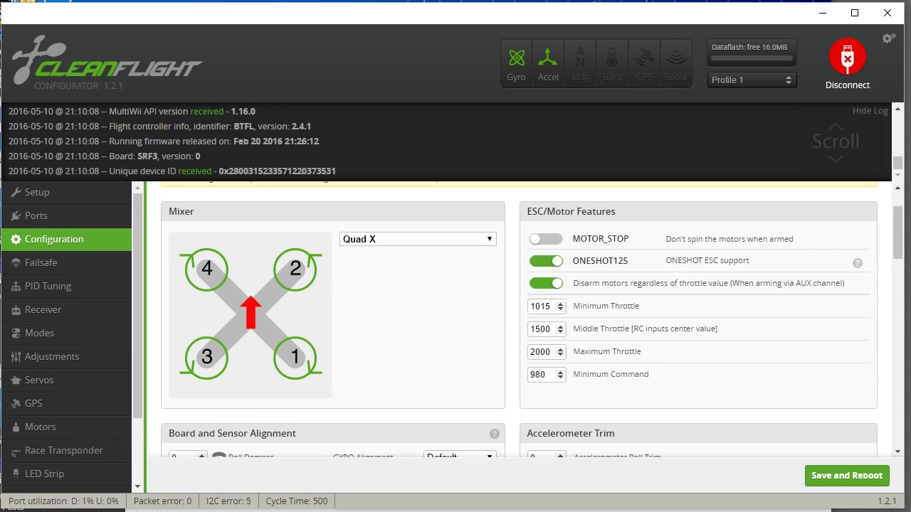
pyautogui.moveTo(533, 306); pyautogui.dragTo(547, 307)
pyautogui.click(533, 305)
pyautogui.click(528, 306)
pyautogui.click(443, 339)
pyautogui.click(541, 307)
pyautogui.click(202, 350)
pyautogui.click(543, 375)
pyautogui.click(543, 352)
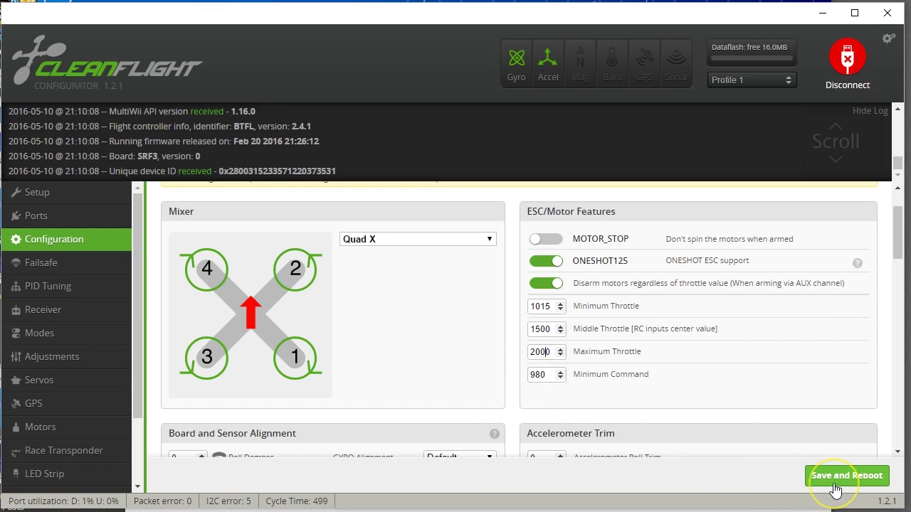
# - Disconnect Cleanflight from the flight controller, switch to BLHeliSuite, connect on COM 3 and check the attached ESCs
pyautogui.click(847, 60)
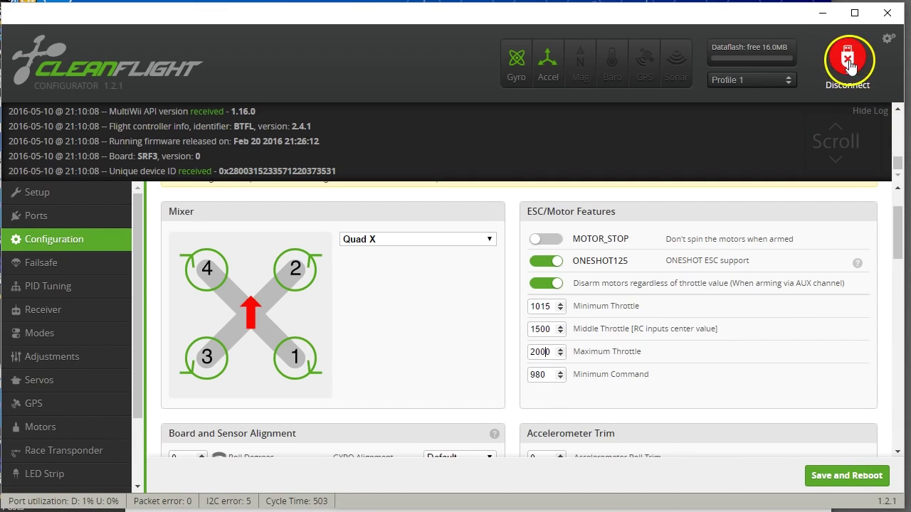
pyautogui.hotkey('alt', 'Tab')
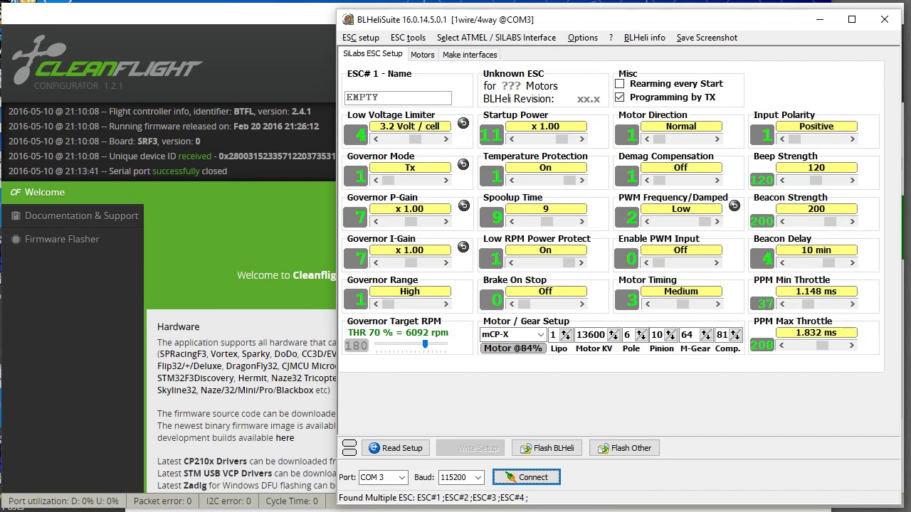
pyautogui.click(534, 479)
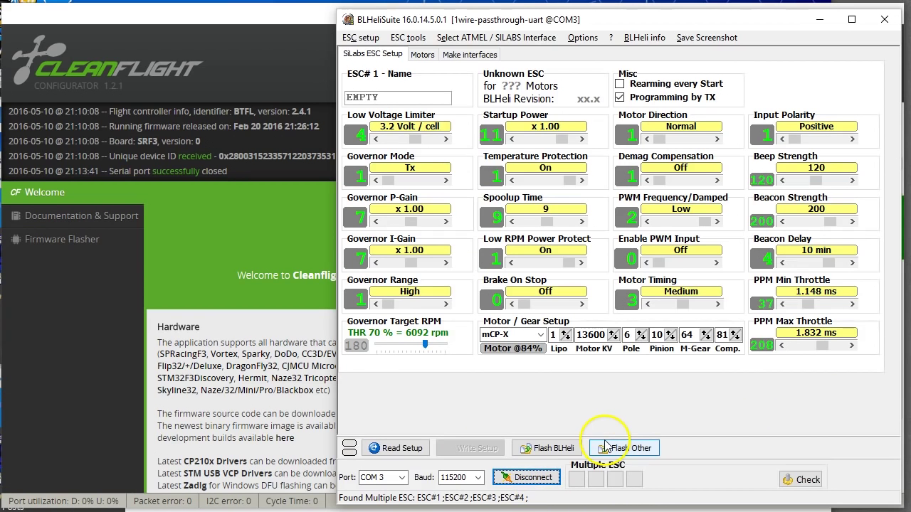
pyautogui.click(804, 477)
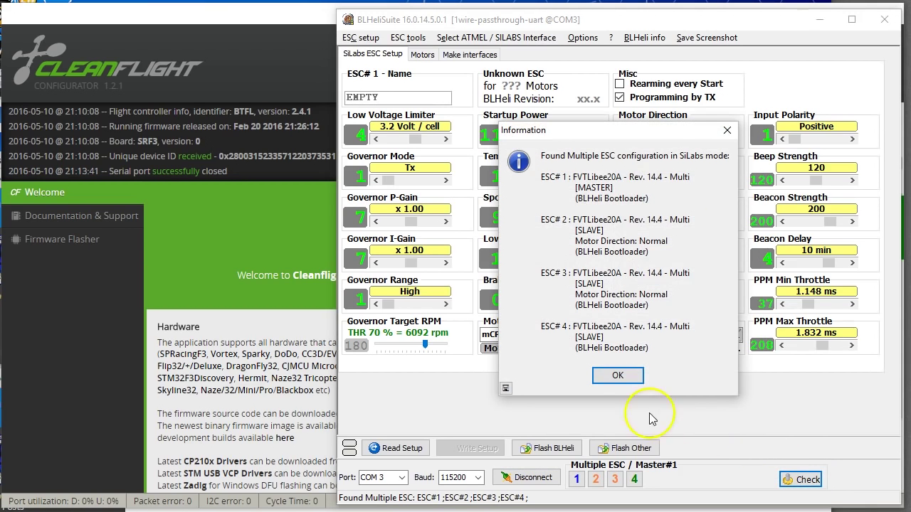
pyautogui.click(600, 377)
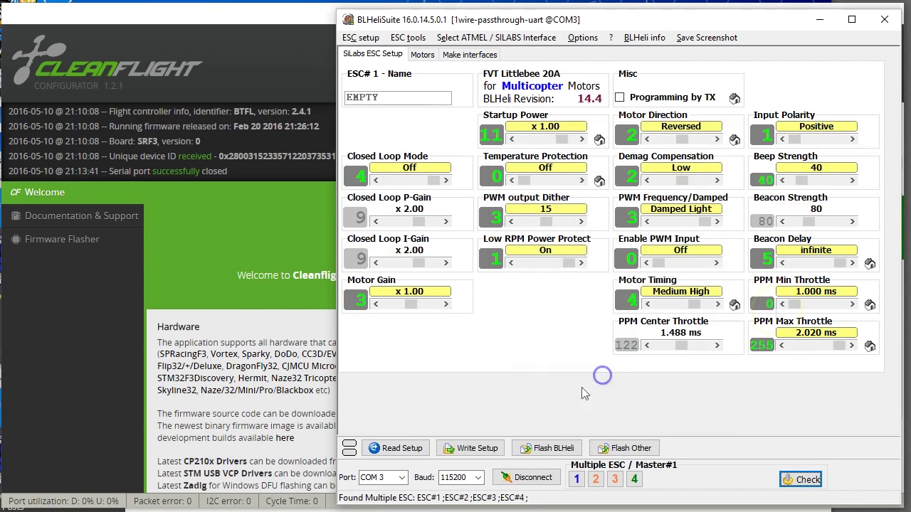
# - Review the ESCs' PPM Max Throttle setting and disconnect BLHeliSuite from the flight controller
pyautogui.click(782, 345)
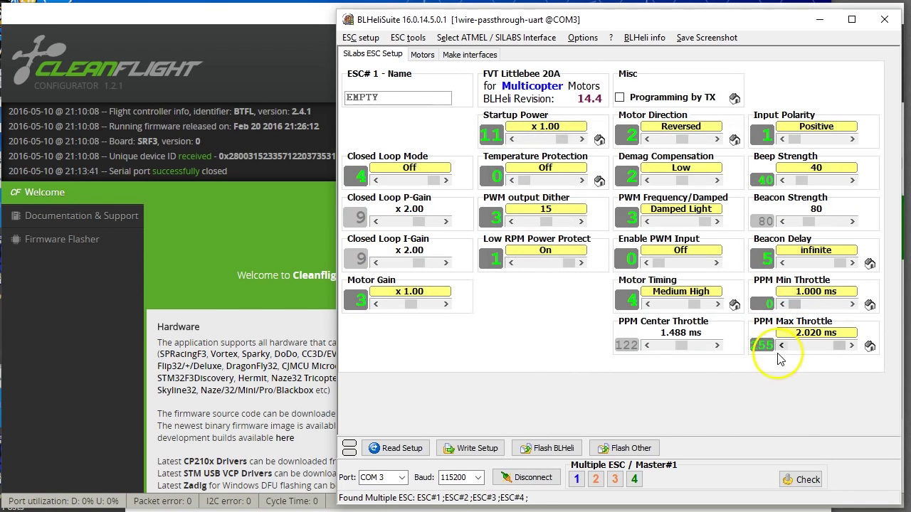
pyautogui.click(852, 345)
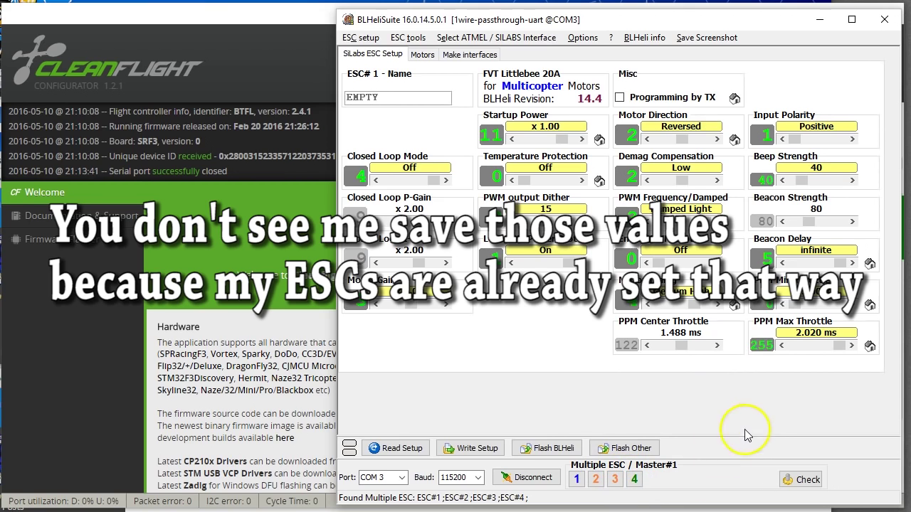
pyautogui.click(530, 476)
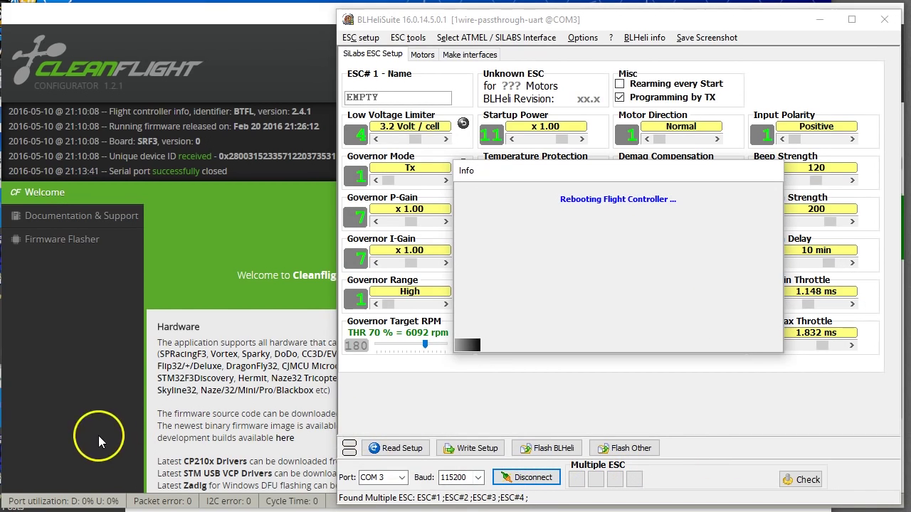
# - Switch to Cleanflight, reconnect to the flight controller and enable motor control for motor testing
pyautogui.click(77, 436)
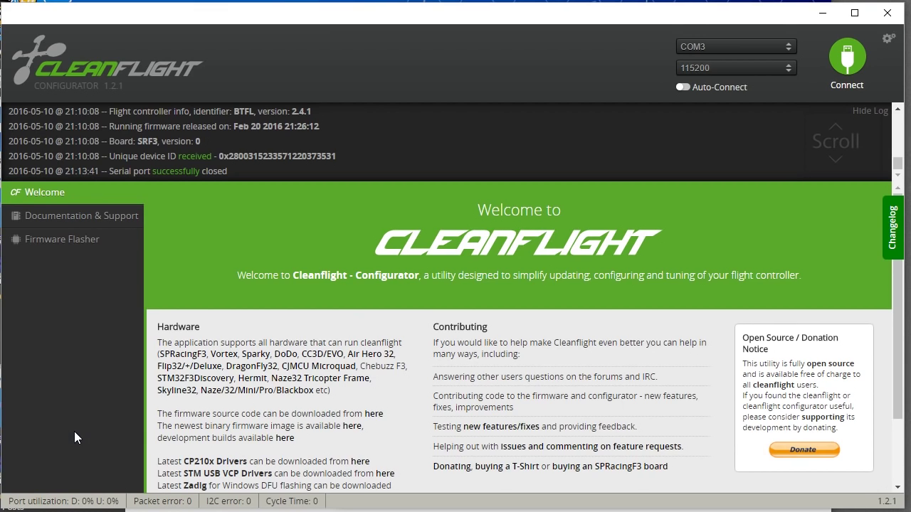
pyautogui.click(846, 66)
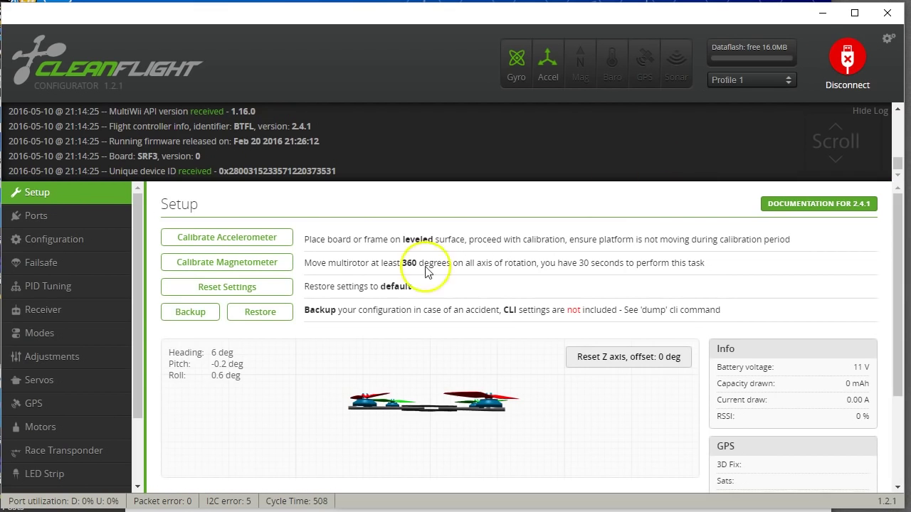
pyautogui.click(61, 425)
pyautogui.scroll(-1, 303, 384)
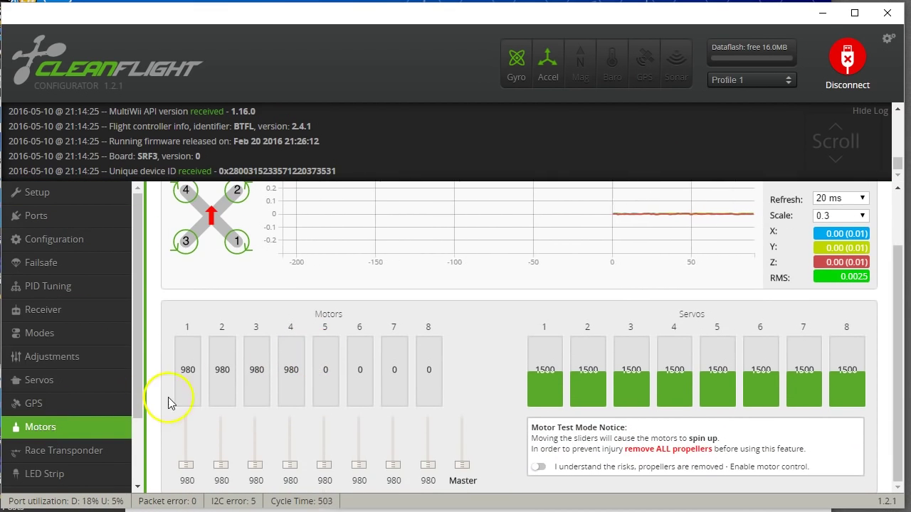
pyautogui.click(538, 466)
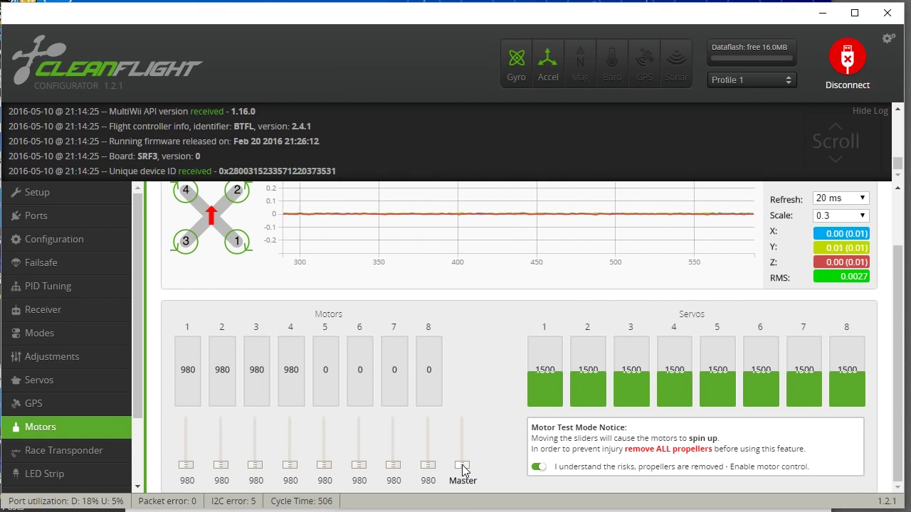
# - Test the motors' spin-up by raising the master throttle gradually to 1001, and return it to 980
pyautogui.scroll(3, 462, 465)
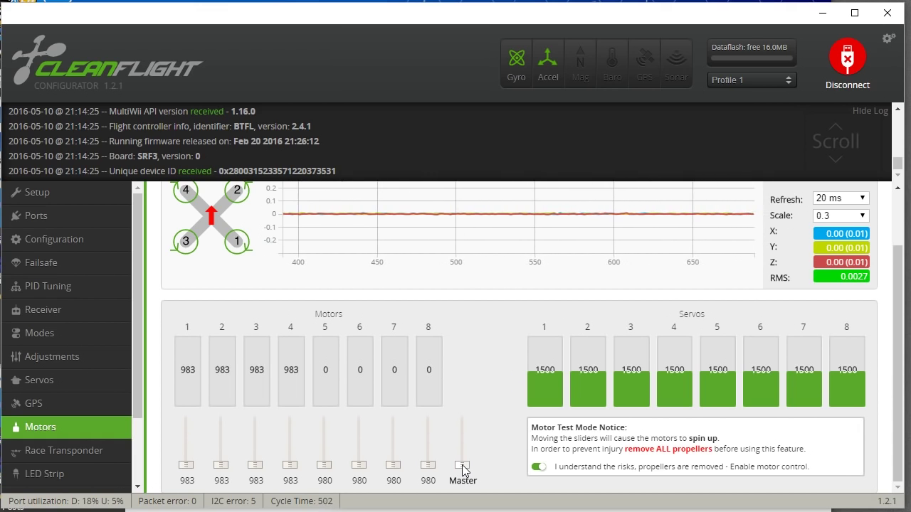
pyautogui.press('Up')
pyautogui.press('Up')
pyautogui.press('Up')
pyautogui.press('Up')
pyautogui.press('Up')
pyautogui.press('Up')
pyautogui.press('Up')
pyautogui.press('Up')
pyautogui.press('Up')
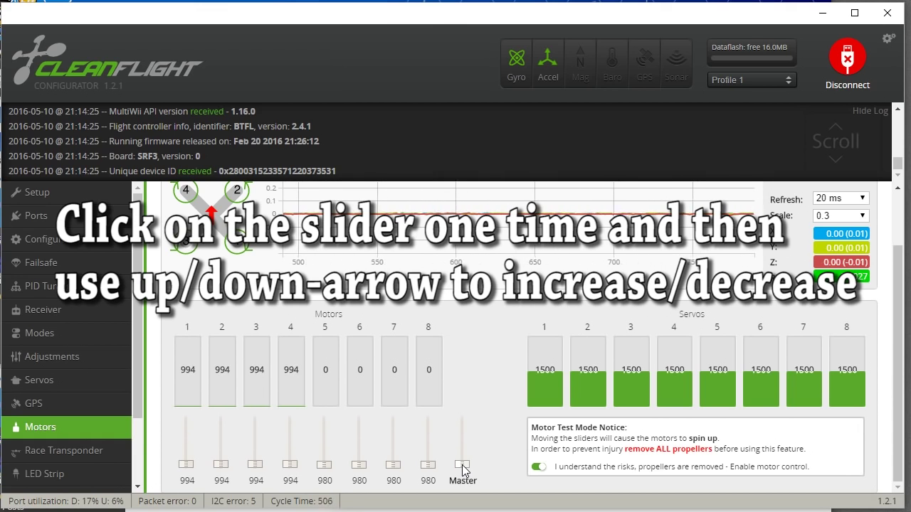
pyautogui.press('Up')
pyautogui.press('Up')
pyautogui.press('Up')
pyautogui.press('Up')
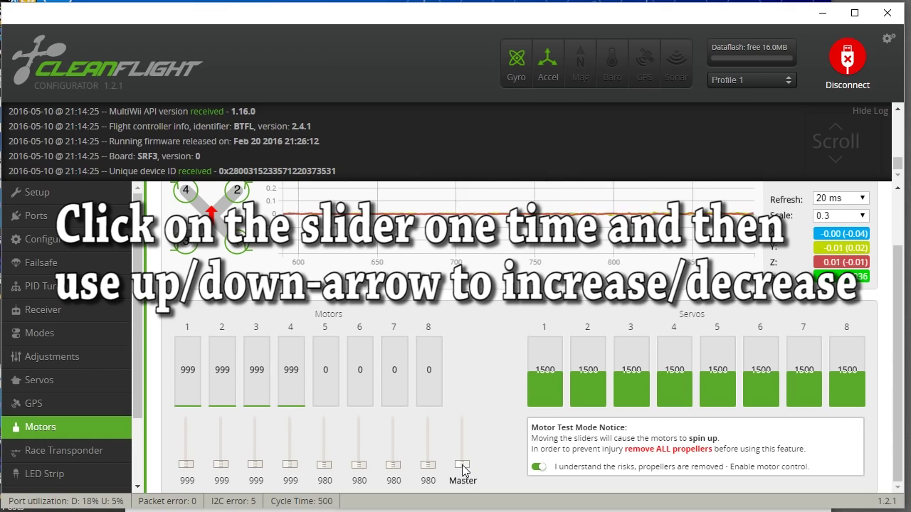
pyautogui.press('Up')
pyautogui.press('Up')
pyautogui.press('Up')
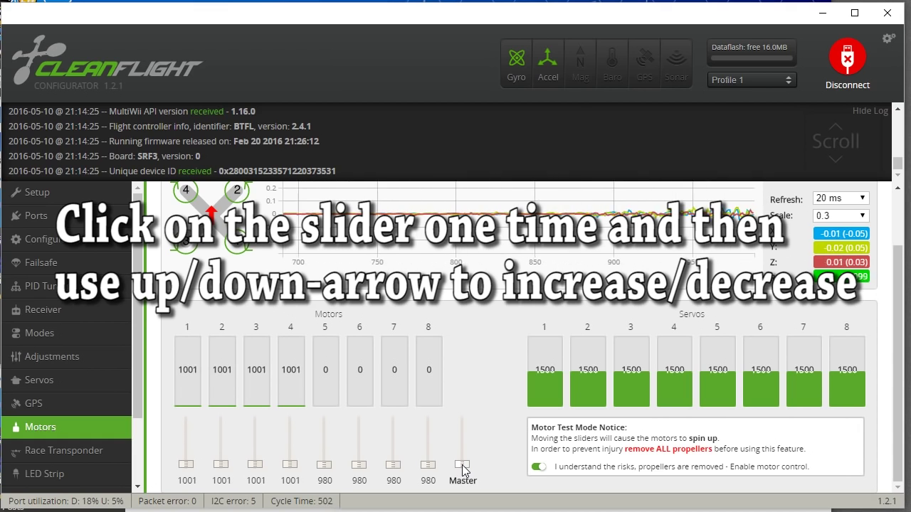
pyautogui.press('Down')
pyautogui.press('Home')
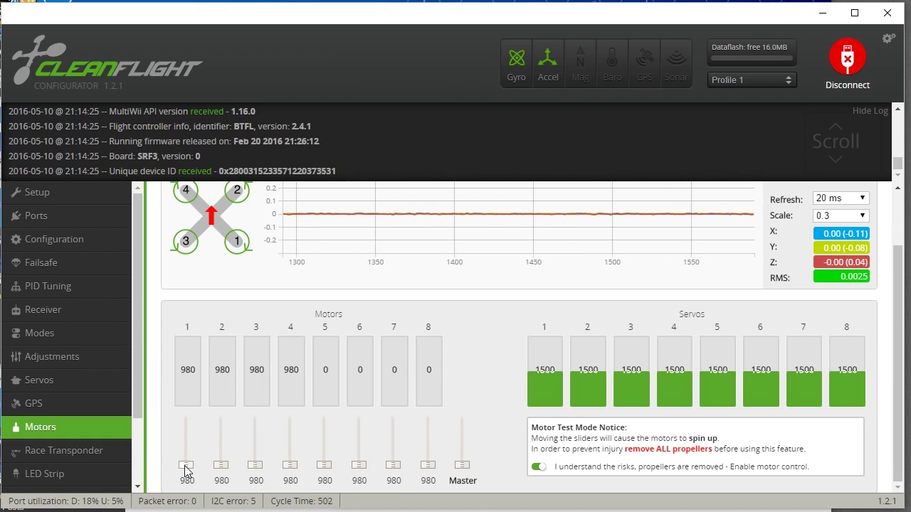
# - Set the configuration's Minimum Throttle to 1017, save it and reboot the flight controller
pyautogui.click(74, 240)
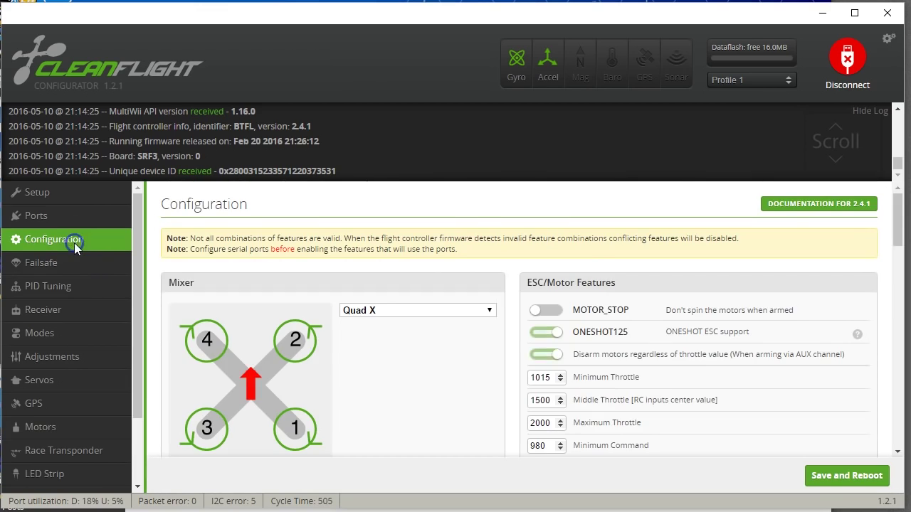
pyautogui.click(560, 376)
pyautogui.click(560, 376)
pyautogui.click(829, 474)
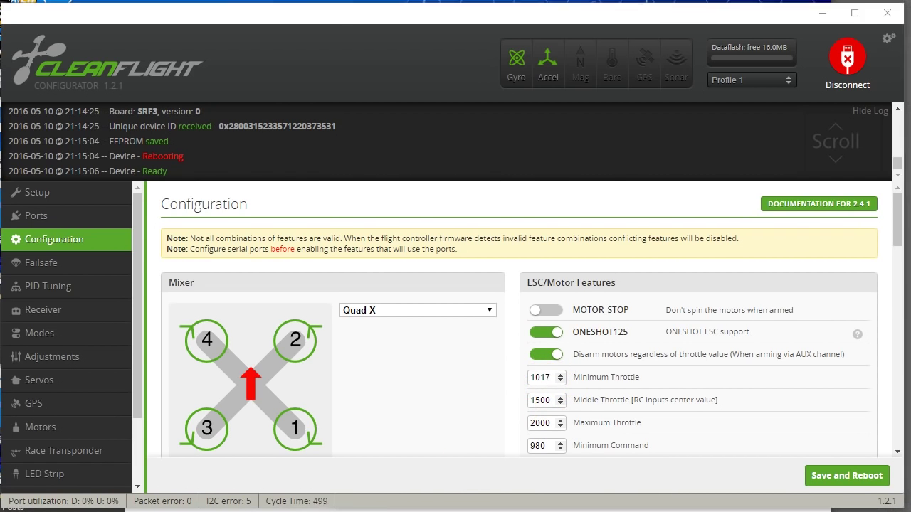
# - Switch to BLHeliSuite and set PPM Min Throttle to 1.000 ms
pyautogui.hotkey('alt', 'Tab')
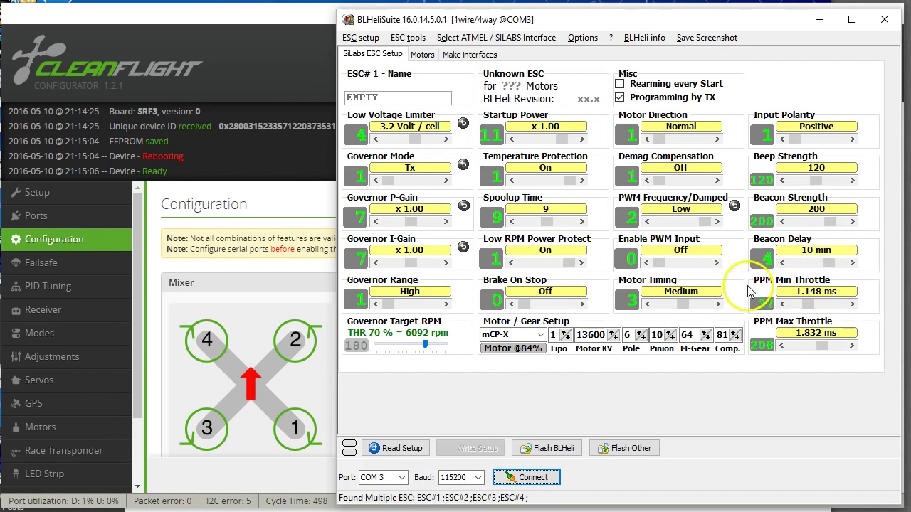
pyautogui.moveTo(808, 304); pyautogui.dragTo(794, 304)
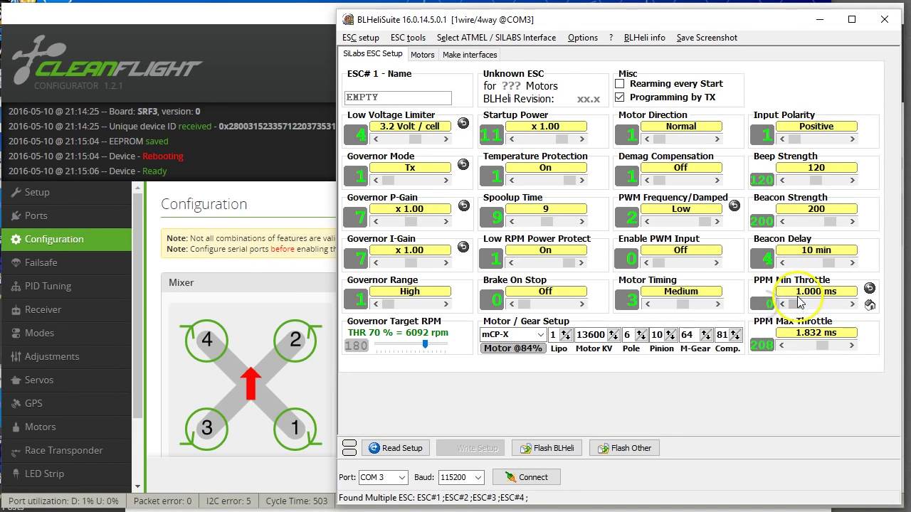
# - Switch to Cleanflight and review the Maximum Throttle setting under ESC/Motor Features
pyautogui.click(311, 49)
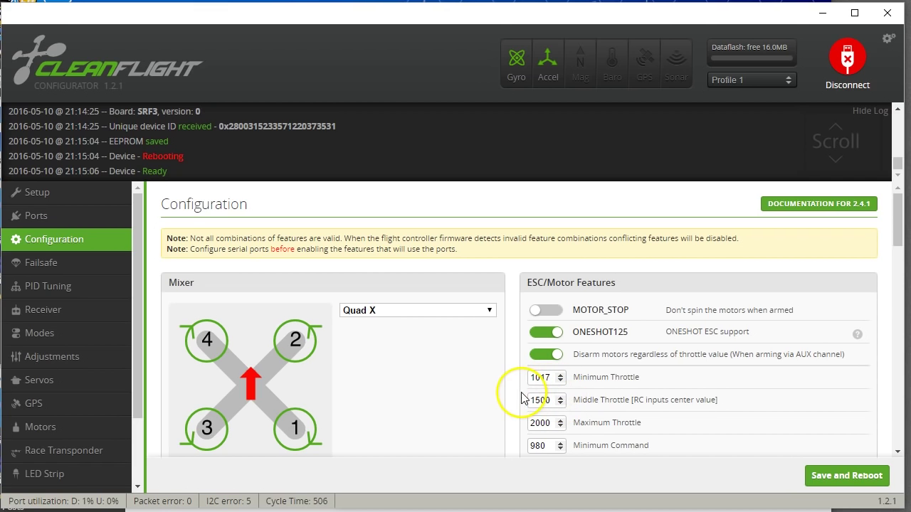
pyautogui.scroll(-2, 523, 394)
pyautogui.scroll(1, 522, 396)
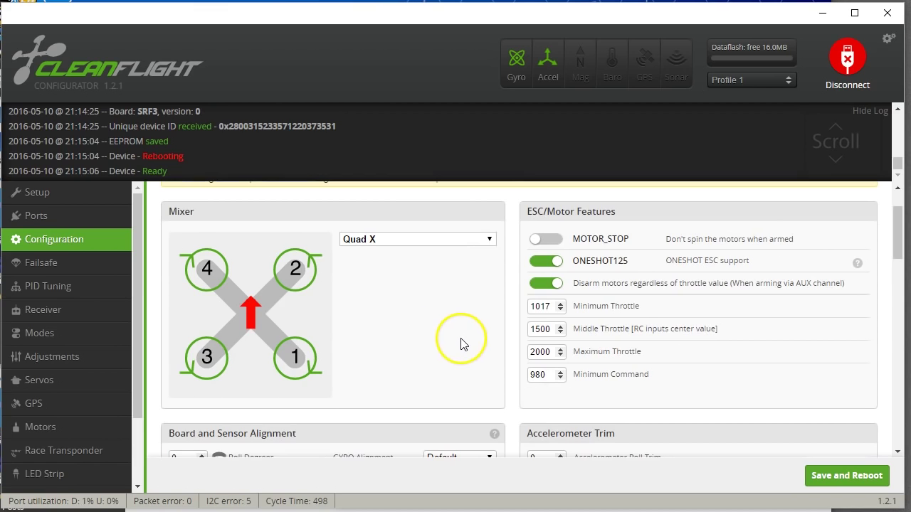
pyautogui.click(539, 353)
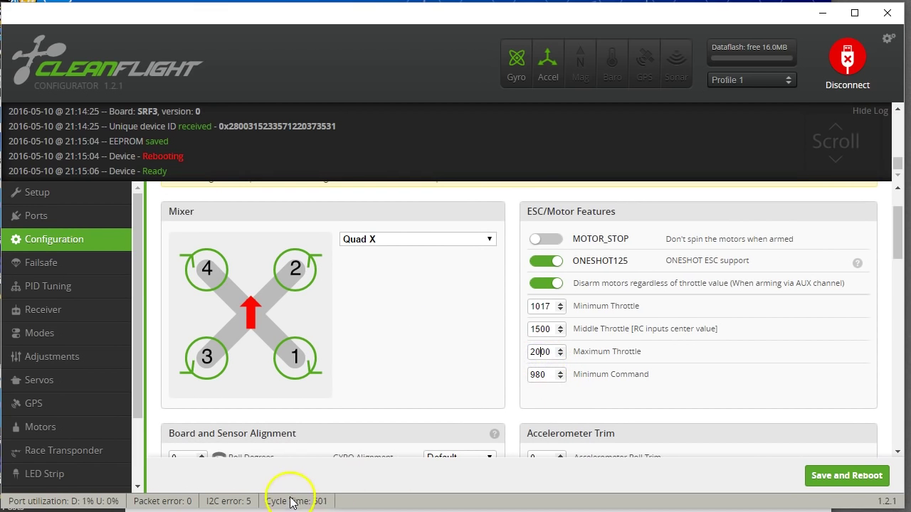
pyautogui.scroll(1, 298, 449)
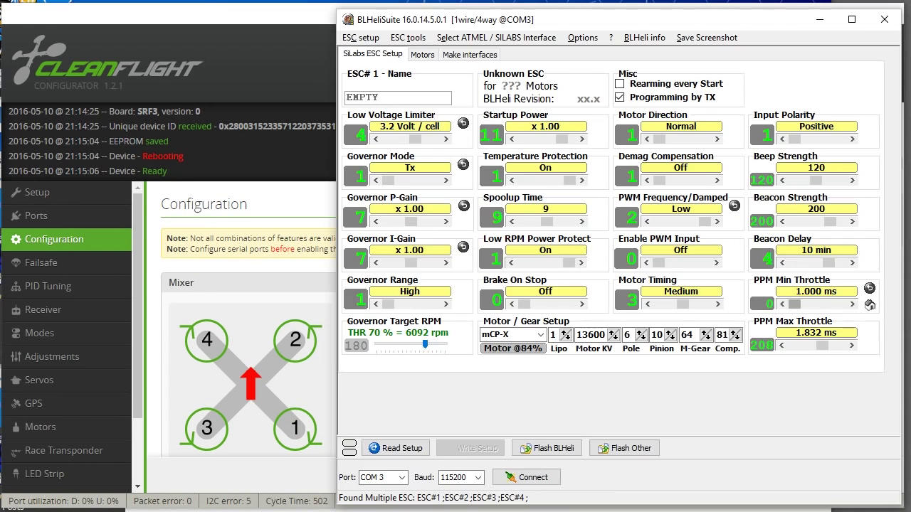
# - Switch to BLHeliSuite and set PPM Max Throttle to 2.020 ms
pyautogui.click(330, 510)
pyautogui.moveTo(827, 349); pyautogui.dragTo(842, 345)
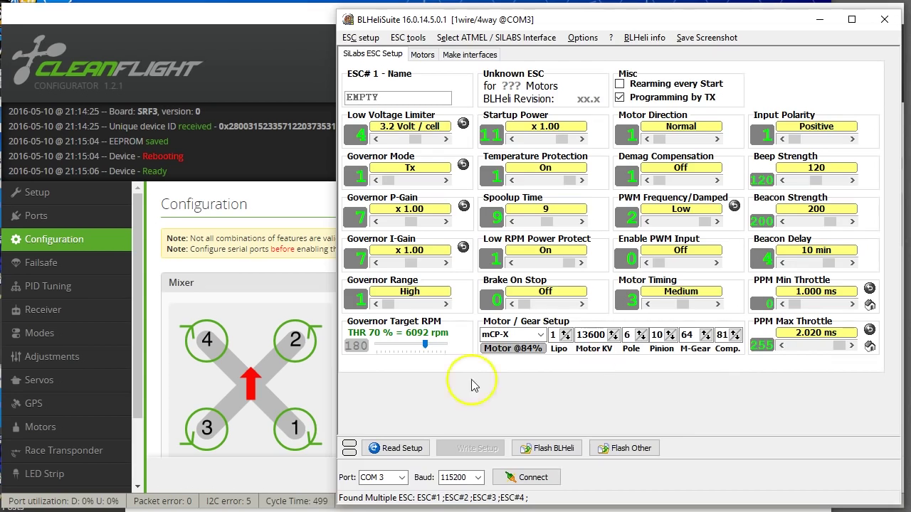
# - Switch to Cleanflight and enable motor control again for testing individual motors
pyautogui.click(239, 479)
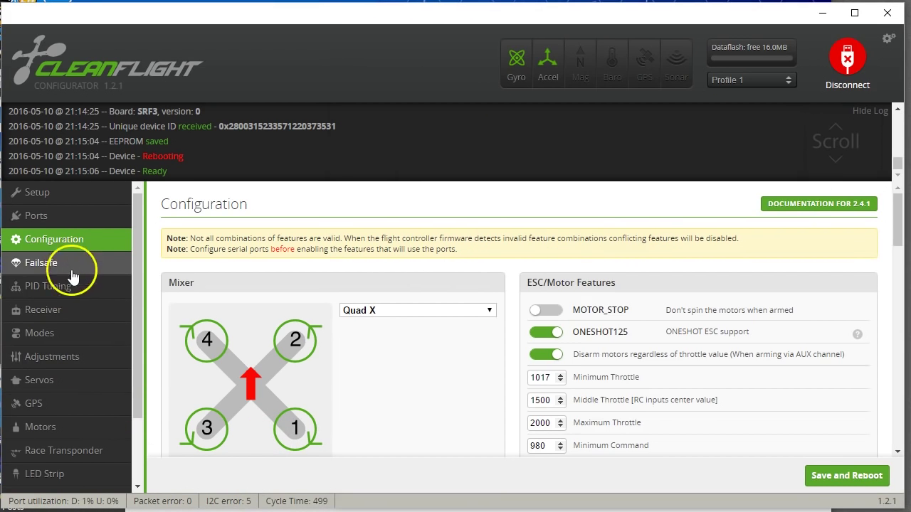
pyautogui.click(57, 430)
pyautogui.scroll(-2, 525, 386)
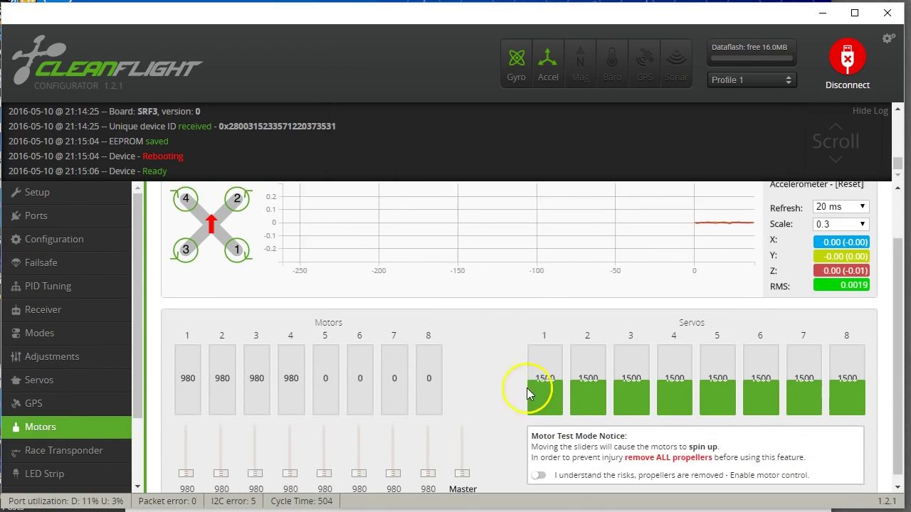
pyautogui.click(538, 468)
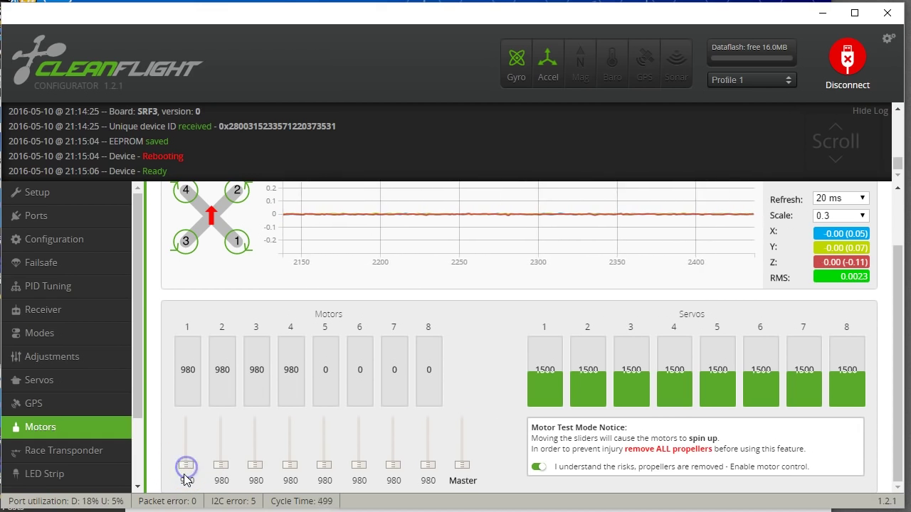
# - Run motor 1 up to full throttle, lower it gradually to 1990, and bring it back to 2000
pyautogui.moveTo(181, 464); pyautogui.dragTo(193, 415)
pyautogui.press('Down')
pyautogui.press('Down')
pyautogui.press('Down')
pyautogui.press('Down')
pyautogui.press('Down')
pyautogui.press('Down')
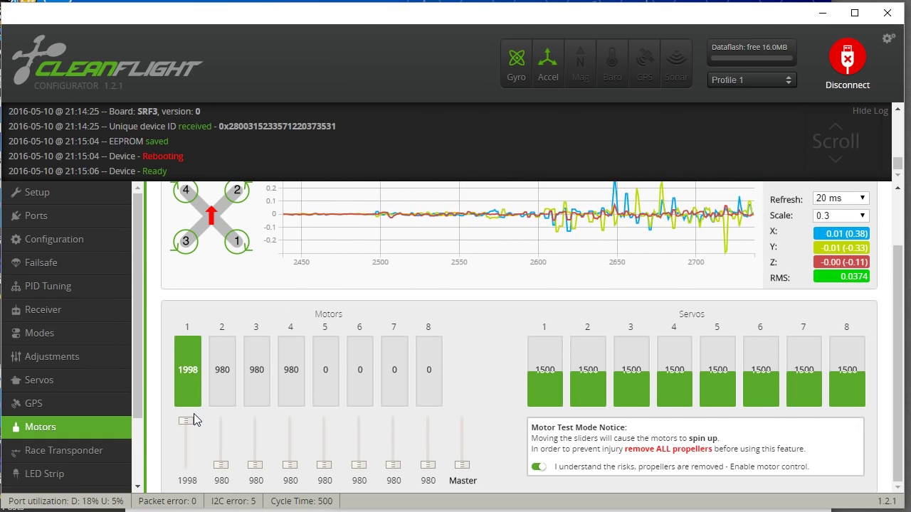
pyautogui.press('Down')
pyautogui.press('Down')
pyautogui.press('Down')
pyautogui.press('Down')
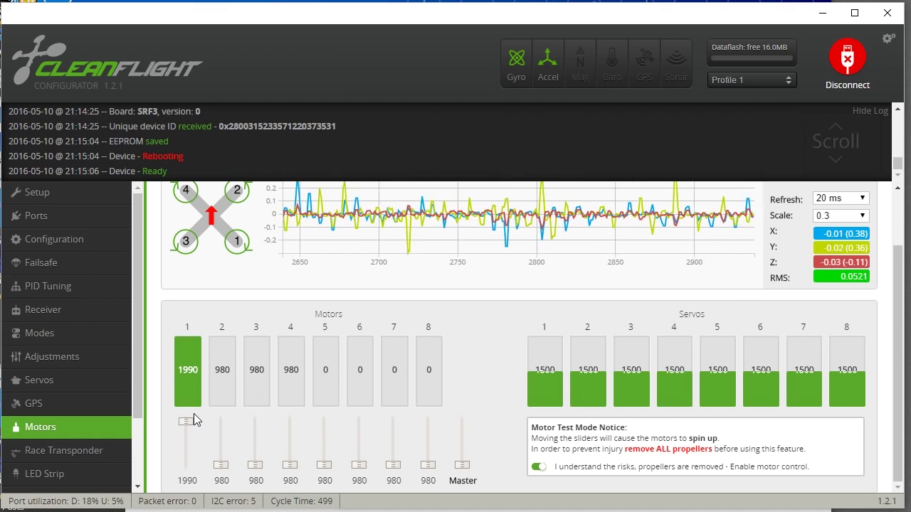
pyautogui.press('End')
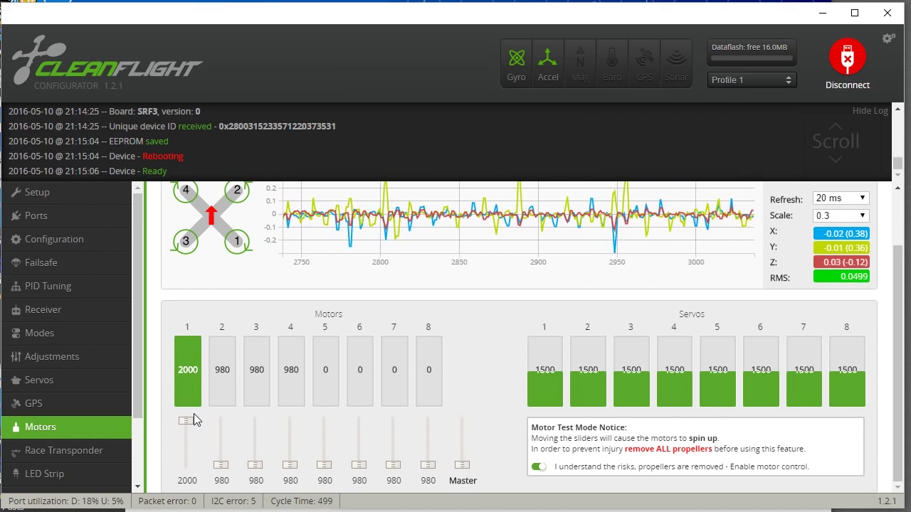
# - Lower motor 1 in small decrements to 1992, return it to 2000, and stop it at 980
pyautogui.press('Down')
pyautogui.press('Down')
pyautogui.press('Down')
pyautogui.press('Down')
pyautogui.press('Down')
pyautogui.press('Down')
pyautogui.press('Down')
pyautogui.press('Down')
pyautogui.press('Down')
pyautogui.press('Down')
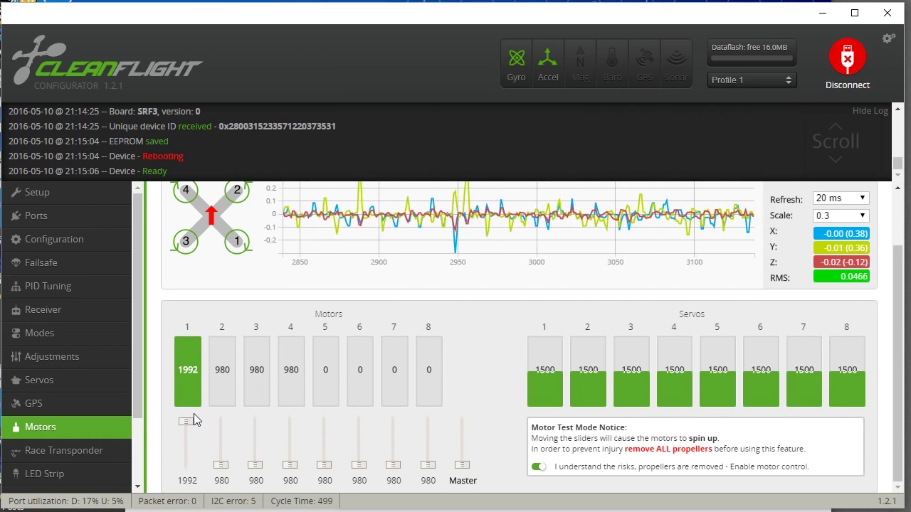
pyautogui.press('End')
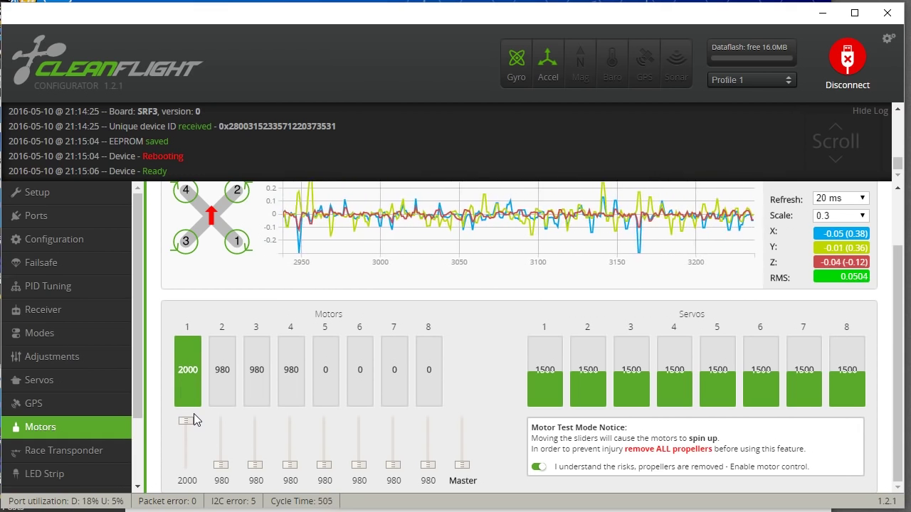
pyautogui.press('Home')
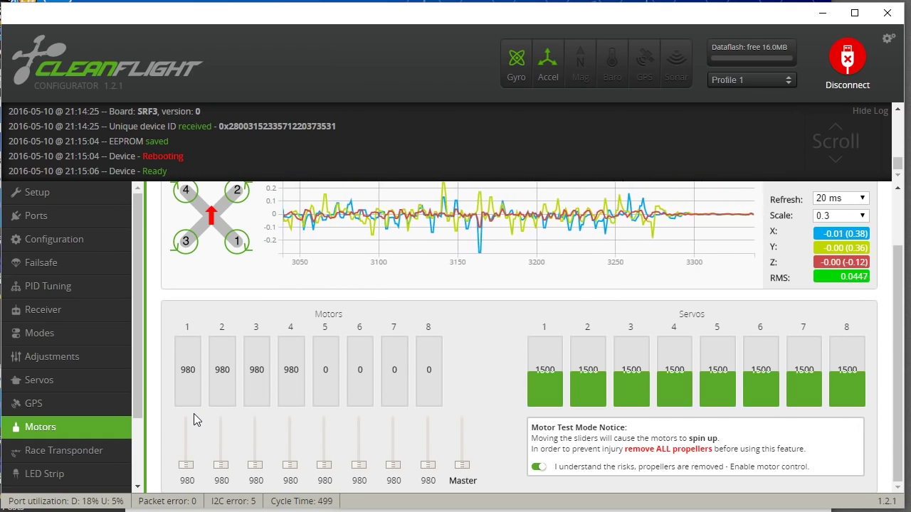
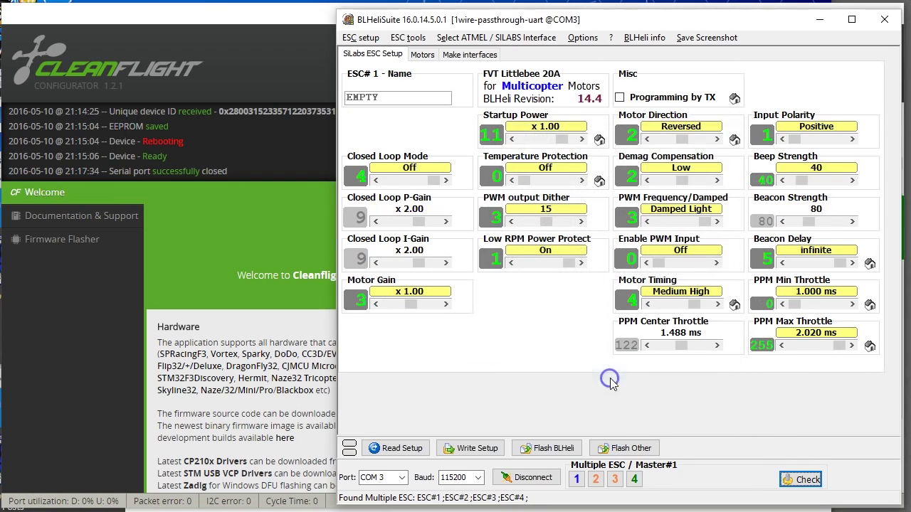
# - In BLHeliSuite, set PPM Max Throttle to 2.016 ms, write the setup to the ESC, and disconnect
pyautogui.click(781, 345)
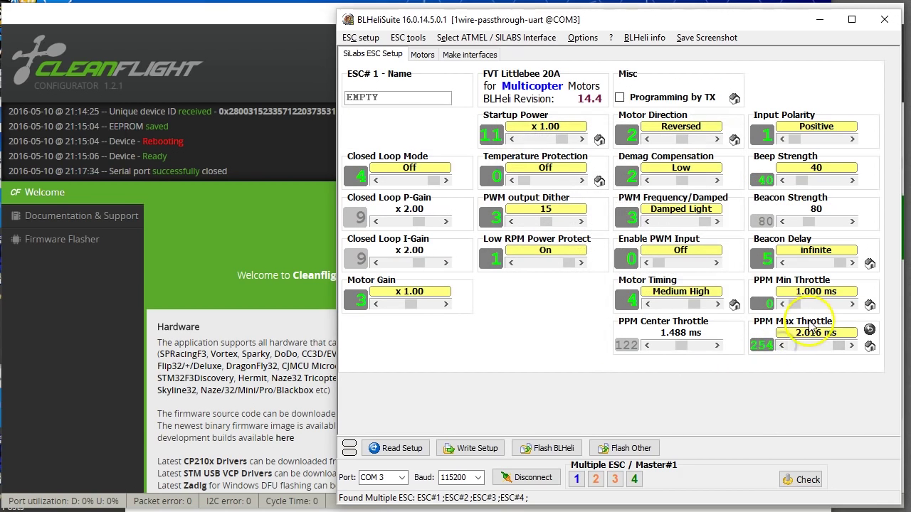
pyautogui.click(473, 448)
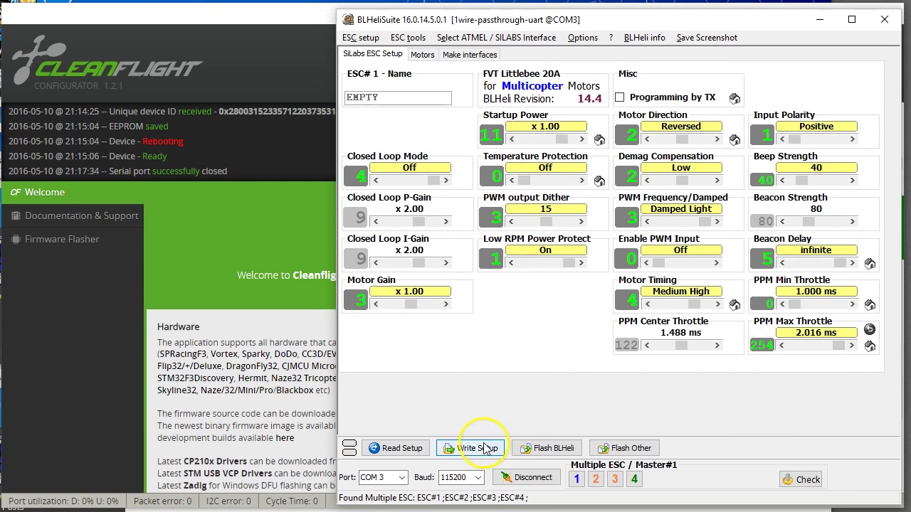
pyautogui.click(526, 477)
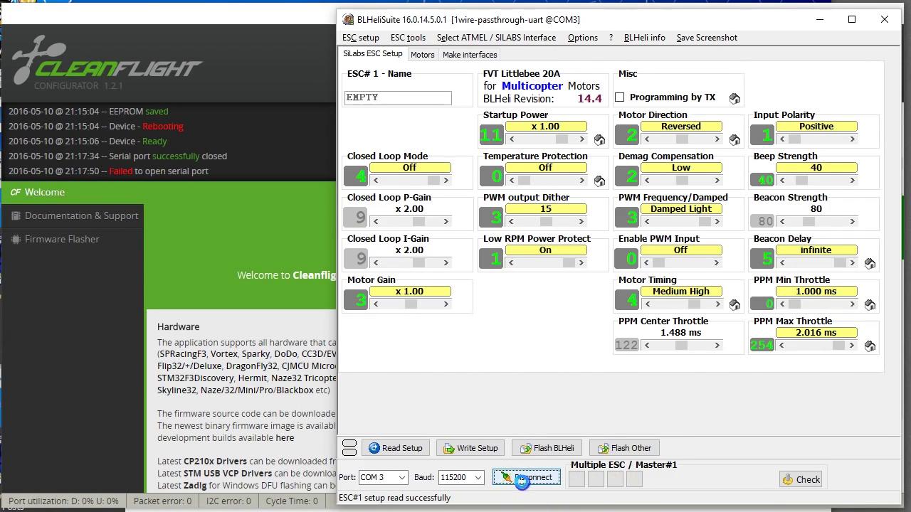
# - Switch to Cleanflight, connect to the flight controller on COM3, and enable motor control for motor testing
pyautogui.click(88, 403)
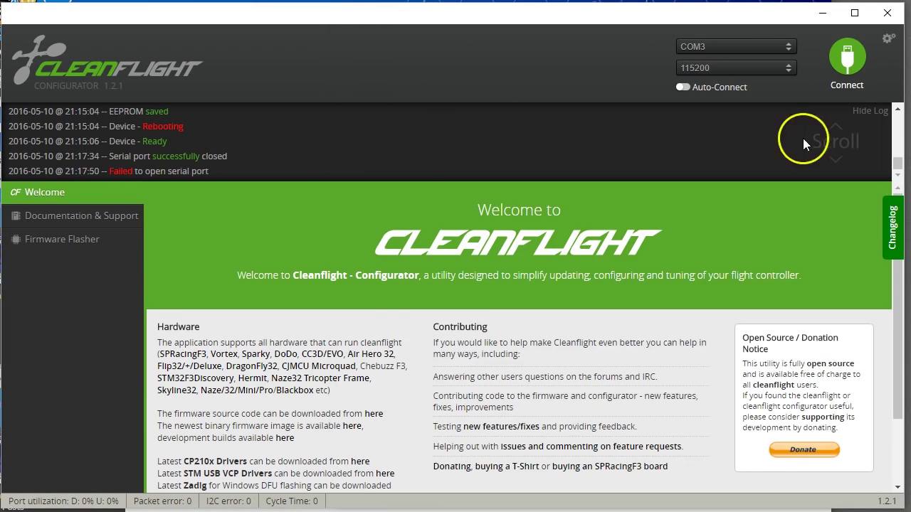
pyautogui.click(847, 59)
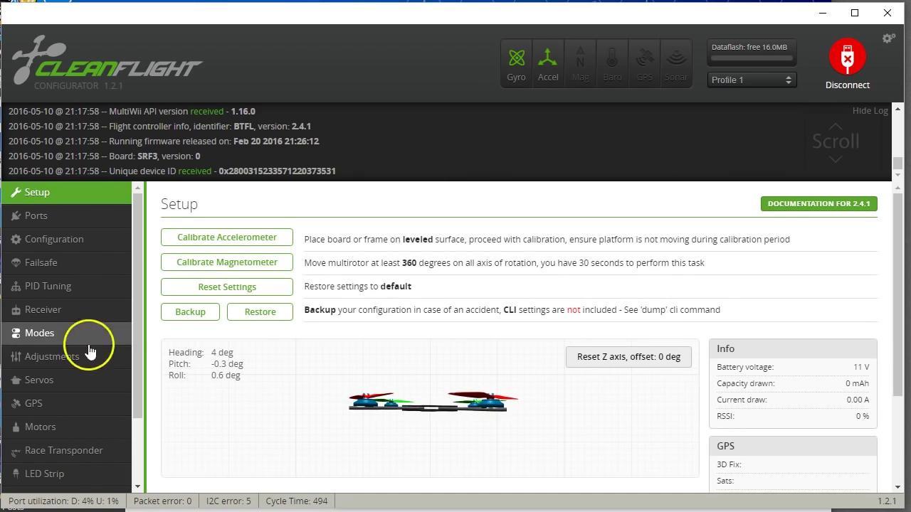
pyautogui.click(61, 426)
pyautogui.scroll(-2, 496, 418)
pyautogui.click(539, 467)
# - Run motor 1 up to near full throttle and lower it gradually to 1990
pyautogui.moveTo(186, 464); pyautogui.dragTo(196, 418)
pyautogui.scroll(-7, 192, 421)
pyautogui.scroll(-2, 193, 420)
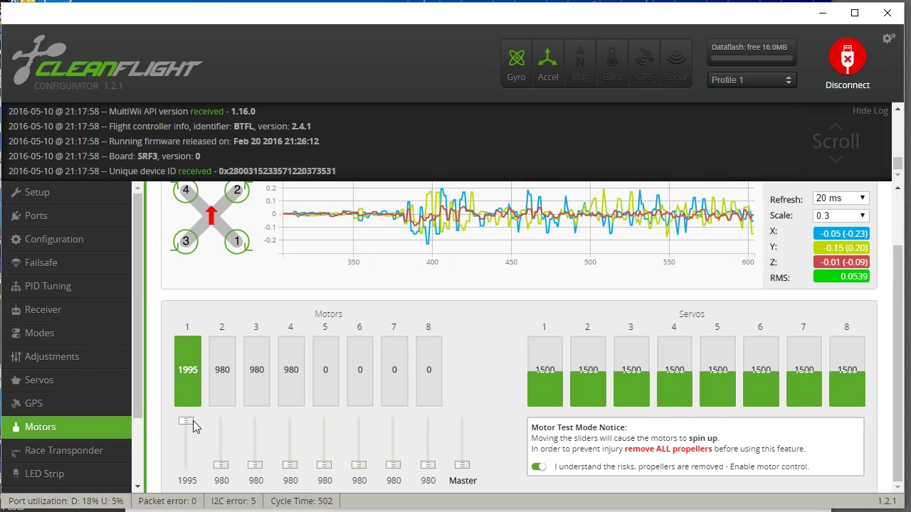
pyautogui.scroll(-1, 193, 420)
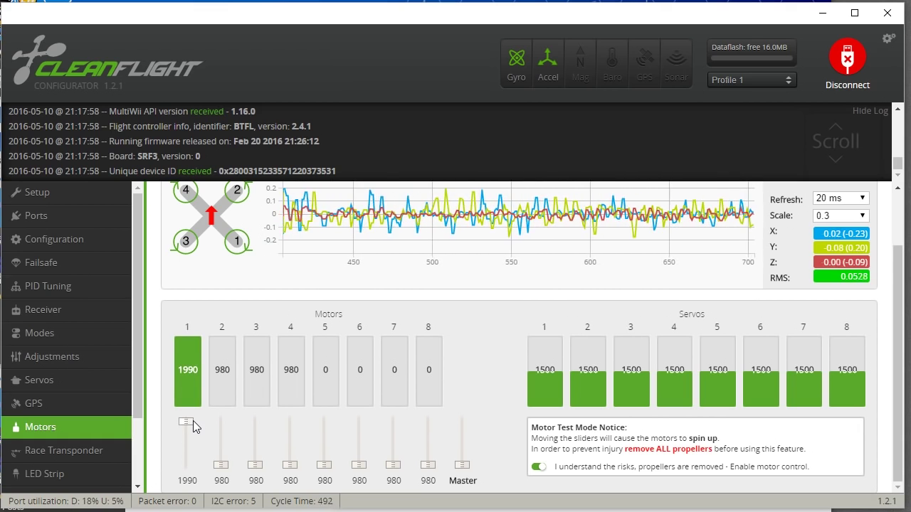
# - Vary motor 1 in small amounts just below full throttle and finish at 2000
pyautogui.scroll(3, 193, 420)
pyautogui.scroll(-1, 193, 421)
pyautogui.scroll(-2, 193, 421)
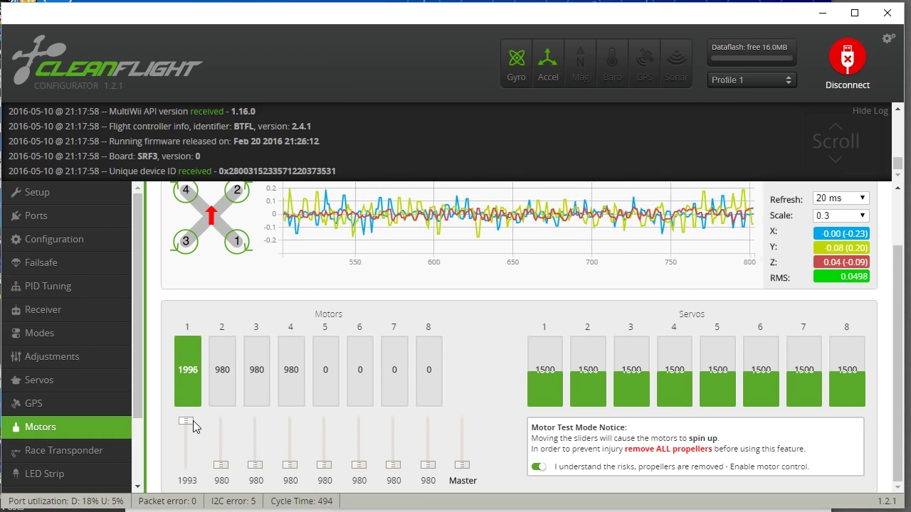
pyautogui.scroll(3, 193, 420)
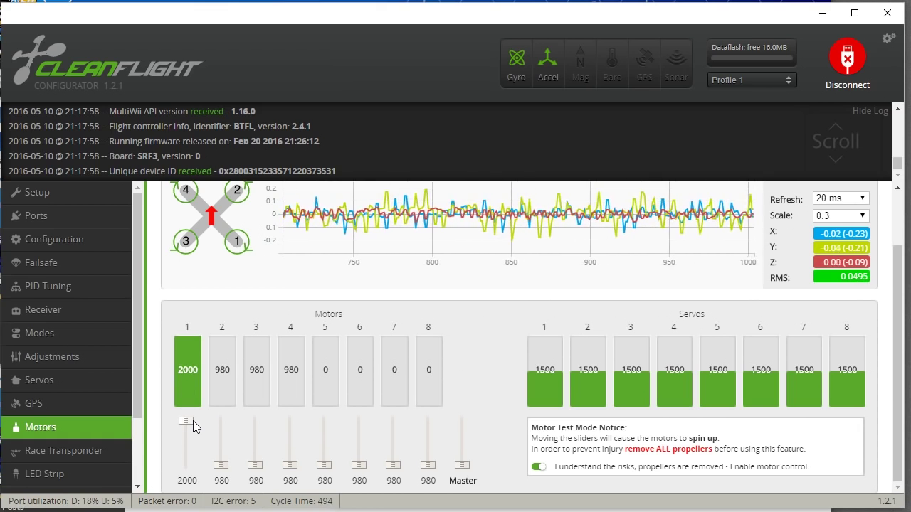
pyautogui.scroll(-1, 193, 420)
pyautogui.scroll(-2, 192, 420)
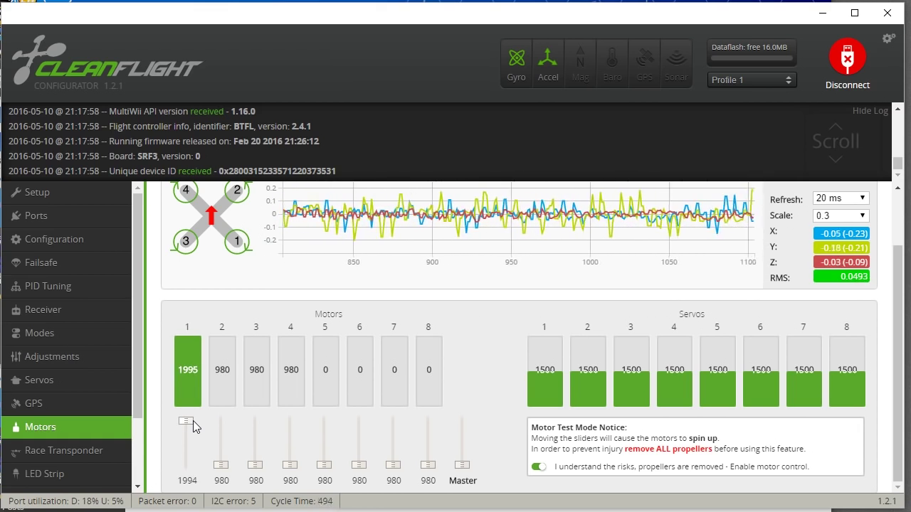
pyautogui.scroll(2, 193, 421)
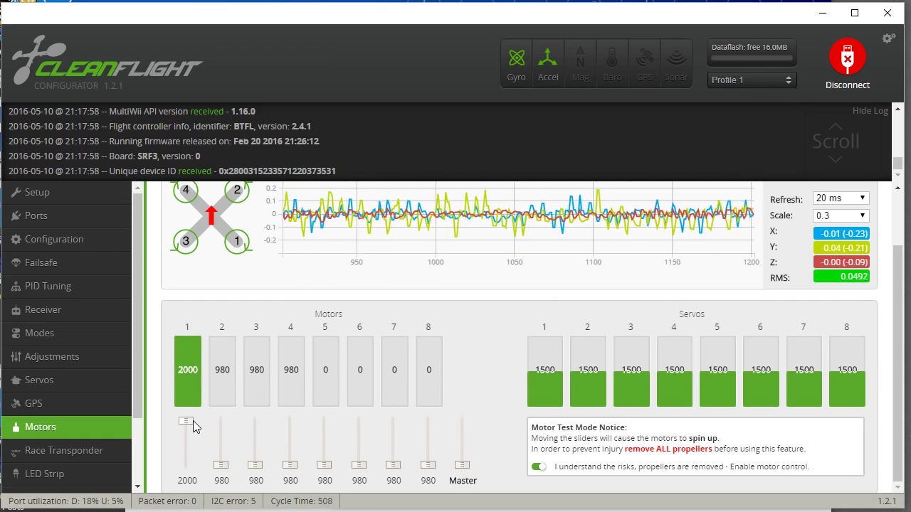
# - Stop motor 1 at 980 and disconnect Cleanflight from the flight controller
pyautogui.click(164, 400)
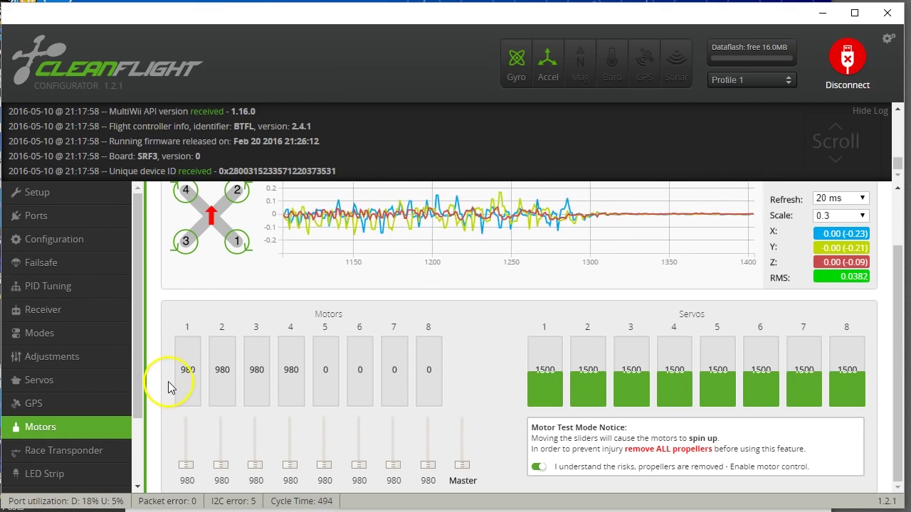
pyautogui.click(175, 379)
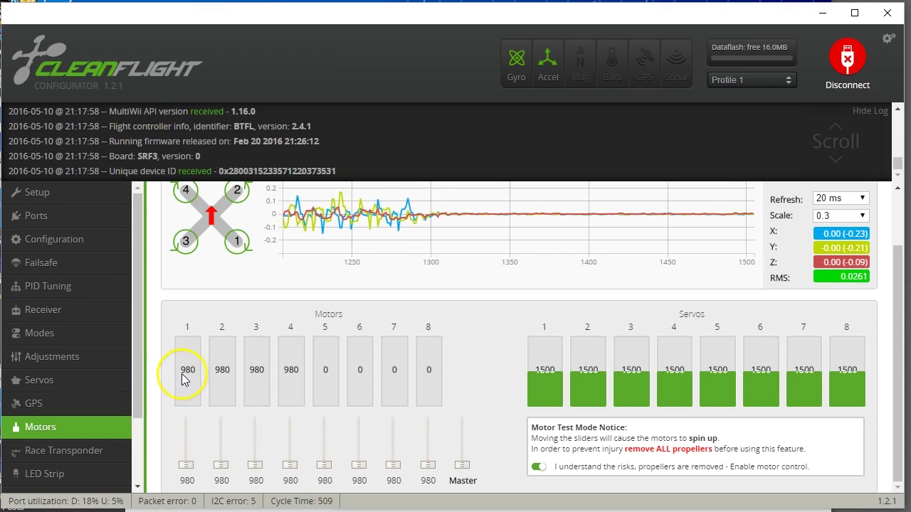
pyautogui.click(853, 58)
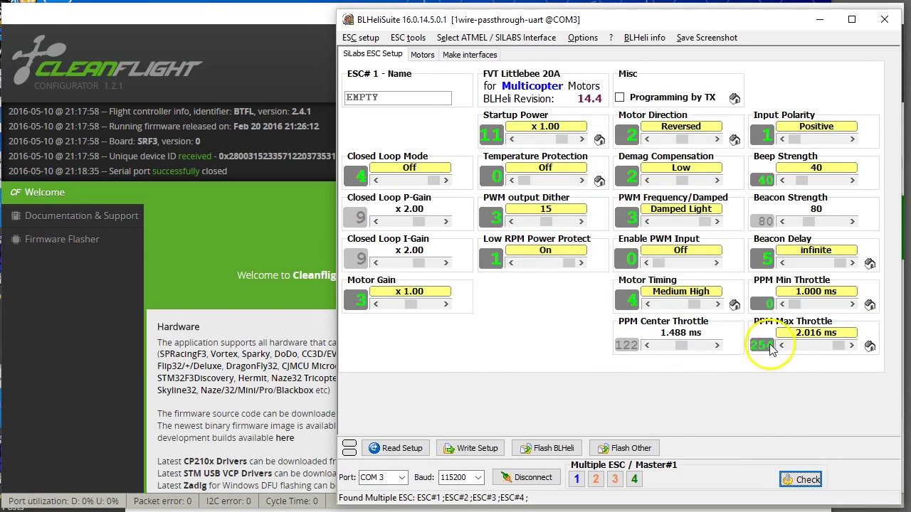
# - In BLHeliSuite, lower PPM Max Throttle by one more increment and write the setup to the ESC
pyautogui.click(781, 345)
pyautogui.click(475, 448)
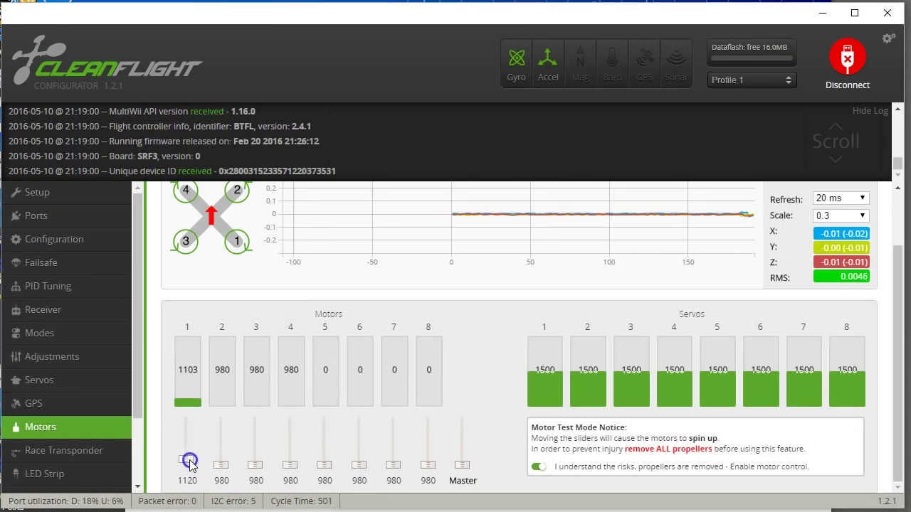
# - In Cleanflight, run motor 1 up to near full throttle and adjust it in single steps, ending at 1994
pyautogui.moveTo(190, 464); pyautogui.dragTo(205, 425)
pyautogui.press('Up')
pyautogui.press('Up')
pyautogui.press('Down')
pyautogui.press('Down')
pyautogui.press('Down')
pyautogui.press('Down')
pyautogui.press('Down')
pyautogui.press('Down')
pyautogui.press('Up')
pyautogui.press('Up')
pyautogui.press('Up')
pyautogui.press('Up')
pyautogui.press('Up')
pyautogui.press('Up')
pyautogui.press('Down')
pyautogui.press('Down')
pyautogui.press('Down')
pyautogui.press('Down')
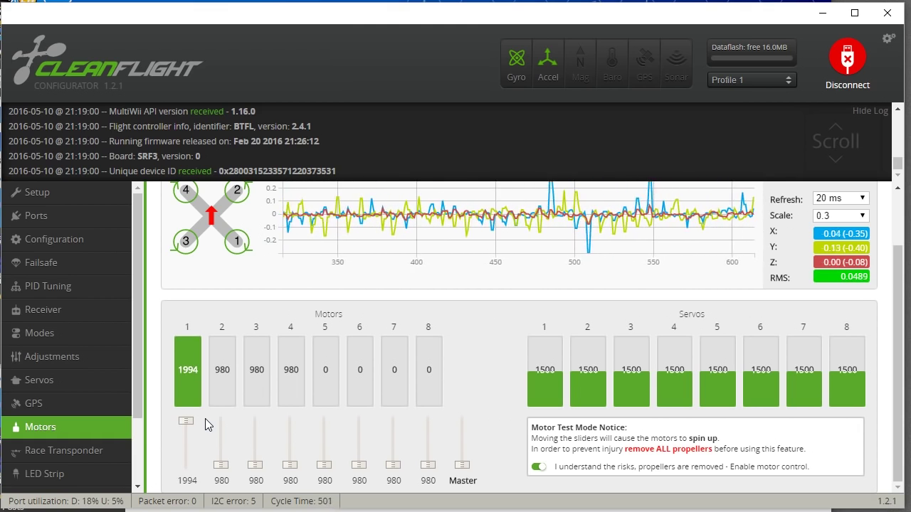
# - Step motor 1 up and down near full throttle, ending at 1995
pyautogui.press('Up')
pyautogui.press('Up')
pyautogui.press('Up')
pyautogui.press('Up')
pyautogui.press('Down')
pyautogui.press('Down')
pyautogui.press('Up')
pyautogui.press('Up')
pyautogui.press('Down')
pyautogui.press('Down')
pyautogui.press('Down')
pyautogui.press('Down')
pyautogui.press('Down')
pyautogui.press('Down')
pyautogui.press('Down')
pyautogui.press('Down')
pyautogui.press('Down')
pyautogui.press('Down')
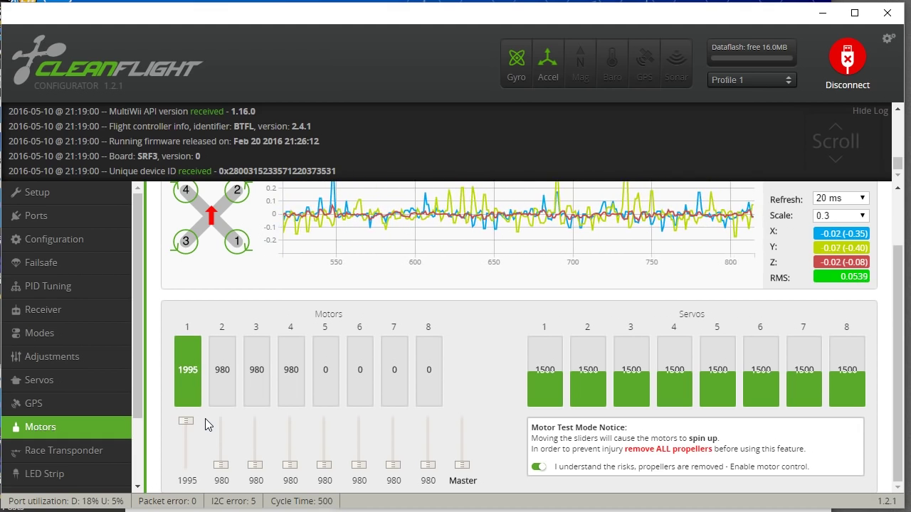
# - Repeatedly raise and lower motor 1 around the top of its throttle range, ending at 1993
pyautogui.press('Up')
pyautogui.press('Up')
pyautogui.press('Up')
pyautogui.press('Up')
pyautogui.press('Up')
pyautogui.press('Up')
pyautogui.press('Up')
pyautogui.press('Up')
pyautogui.press('Up')
pyautogui.press('Up')
pyautogui.press('Down')
pyautogui.press('Down')
pyautogui.press('Down')
pyautogui.press('Down')
pyautogui.press('Down')
pyautogui.press('Down')
pyautogui.press('Up')
pyautogui.press('Up')
pyautogui.press('Up')
pyautogui.press('Up')
pyautogui.press('Up')
pyautogui.press('Up')
pyautogui.press('Up')
pyautogui.press('Down')
pyautogui.press('Down')
pyautogui.press('Down')
pyautogui.press('Down')
pyautogui.press('Down')
pyautogui.press('Down')
pyautogui.press('Down')
pyautogui.press('Down')
pyautogui.press('Down')
pyautogui.press('Down')
pyautogui.press('Down')
pyautogui.press('Down')
pyautogui.press('Down')
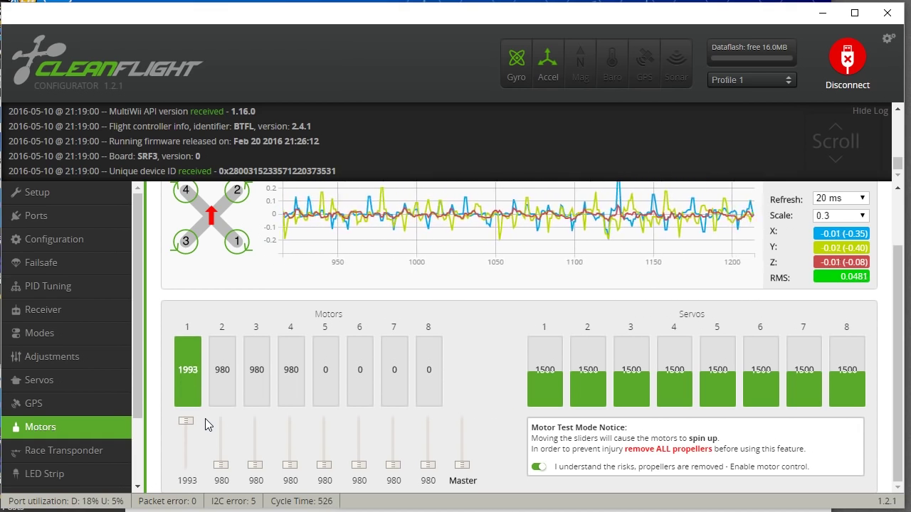
# - Bring motor 1 back up to 2000 and lower it in single steps to 1994
pyautogui.press('Up')
pyautogui.press('Up')
pyautogui.press('Up')
pyautogui.press('Up')
pyautogui.press('Up')
pyautogui.press('Up')
pyautogui.press('Up')
pyautogui.press('Up')
pyautogui.press('Up')
pyautogui.press('Up')
pyautogui.press('Up')
pyautogui.press('Up')
pyautogui.press('Up')
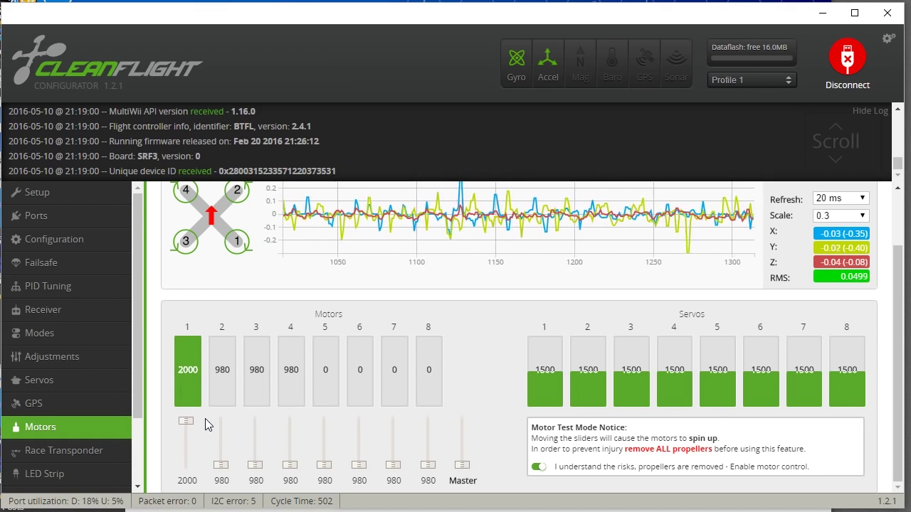
pyautogui.press('Down')
pyautogui.press('Down')
pyautogui.press('Down')
pyautogui.press('Down')
pyautogui.press('Down')
pyautogui.press('Down')
pyautogui.press('Down')
pyautogui.press('Down')
pyautogui.press('Down')
pyautogui.press('Down')
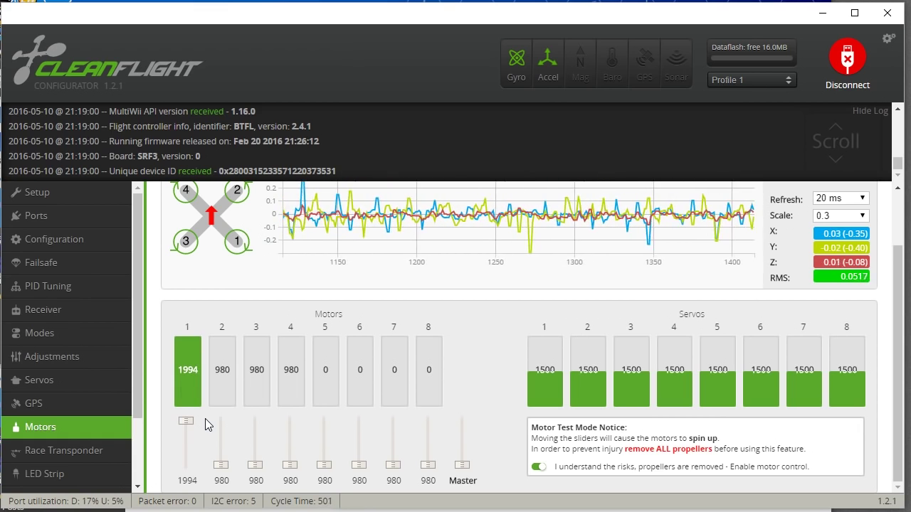
# - Step motor 1 up, down and up again near full throttle to test its response, passing through 1990
pyautogui.press('Up')
pyautogui.press('Up')
pyautogui.press('Up')
pyautogui.press('Up')
pyautogui.press('Up')
pyautogui.press('Up')
pyautogui.press('Up')
pyautogui.press('Up')
pyautogui.press('Up')
pyautogui.press('Up')
pyautogui.press('Down')
pyautogui.press('Down')
pyautogui.press('Down')
pyautogui.press('Down')
pyautogui.press('Down')
pyautogui.press('Down')
pyautogui.press('Down')
pyautogui.press('Down')
pyautogui.press('Down')
pyautogui.press('Up')
pyautogui.press('Up')
pyautogui.press('Up')
pyautogui.press('Up')
pyautogui.press('Up')
pyautogui.press('Up')
pyautogui.press('Up')
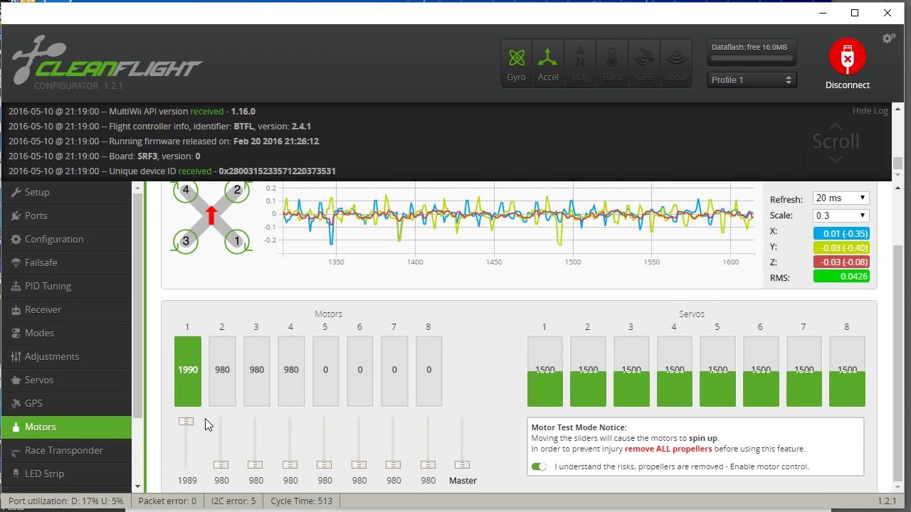
# - Lower motor 1 in single steps, bring it back up to 2000, and stop it at 980
pyautogui.press('Down')
pyautogui.press('Down')
pyautogui.press('Down')
pyautogui.press('Down')
pyautogui.press('Down')
pyautogui.press('Down')
pyautogui.press('Down')
pyautogui.press('Down')
pyautogui.press('Down')
pyautogui.press('Down')
pyautogui.press('Down')
pyautogui.press('Up')
pyautogui.press('Up')
pyautogui.press('Up')
pyautogui.press('Up')
pyautogui.press('Up')
pyautogui.press('Up')
pyautogui.press('Up')
pyautogui.press('Up')
pyautogui.press('Up')
pyautogui.press('Up')
pyautogui.press('Up')
pyautogui.press('Up')
pyautogui.press('Up')
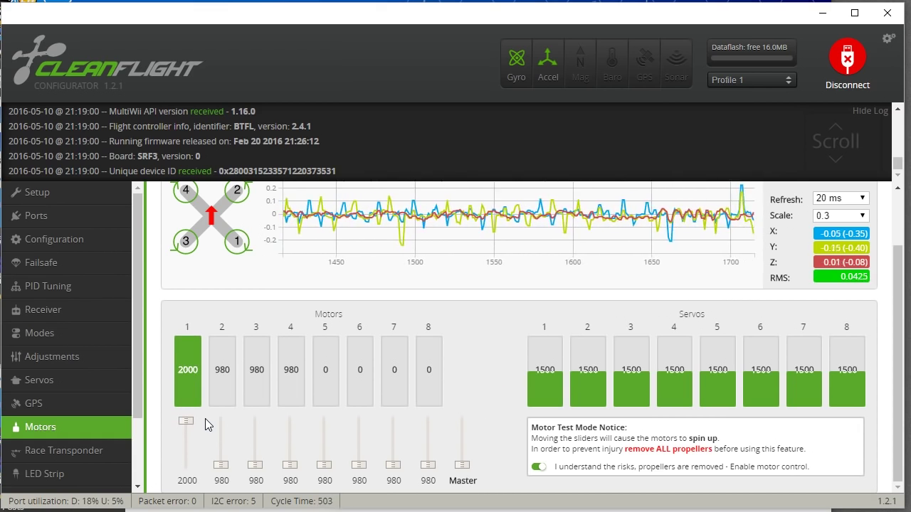
pyautogui.press('End')
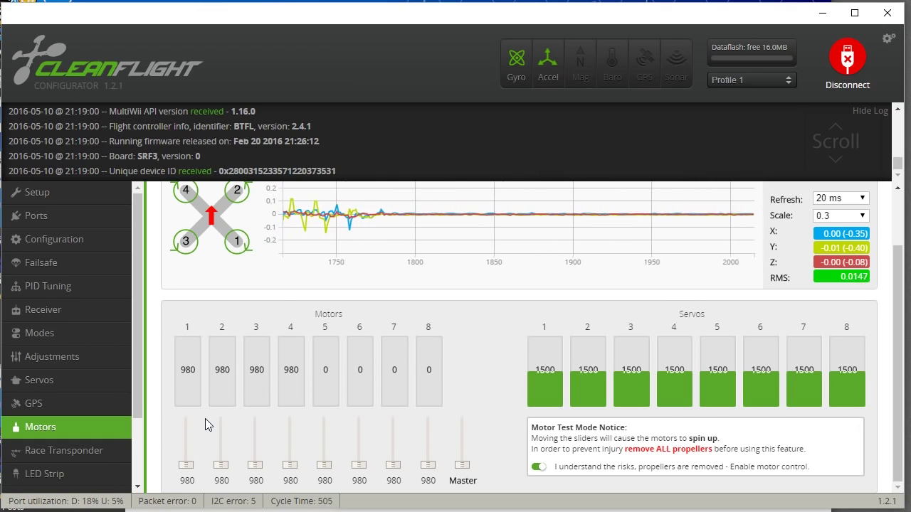
# - Switch to BLHeliSuite, check the connected ESCs and load their multiple-ESC setup
pyautogui.click(191, 372)
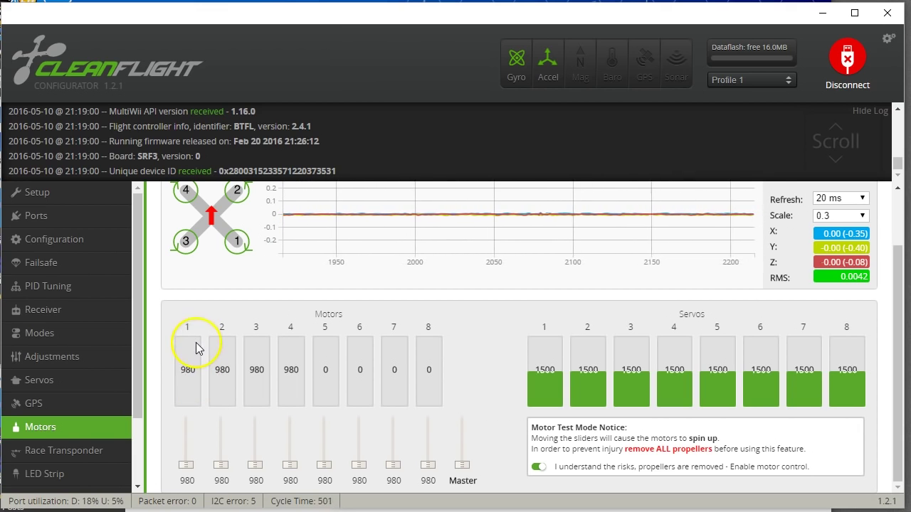
pyautogui.click(801, 480)
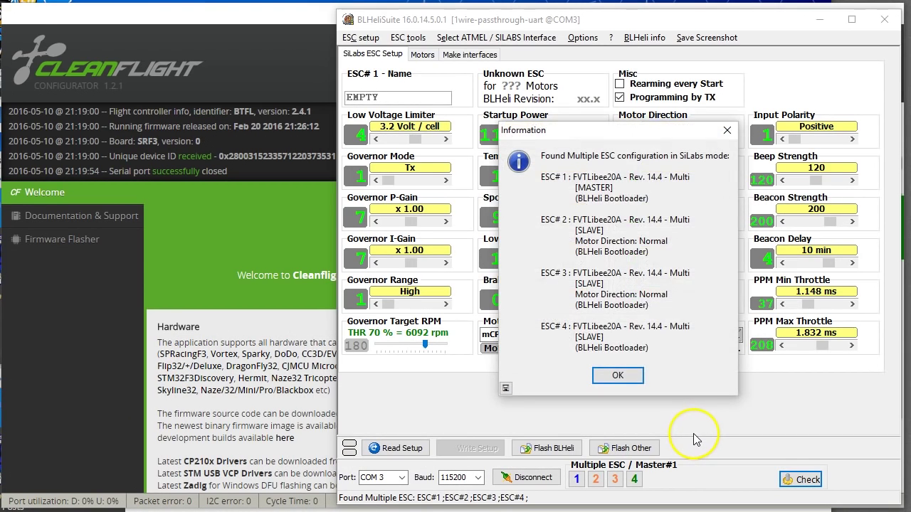
pyautogui.click(616, 375)
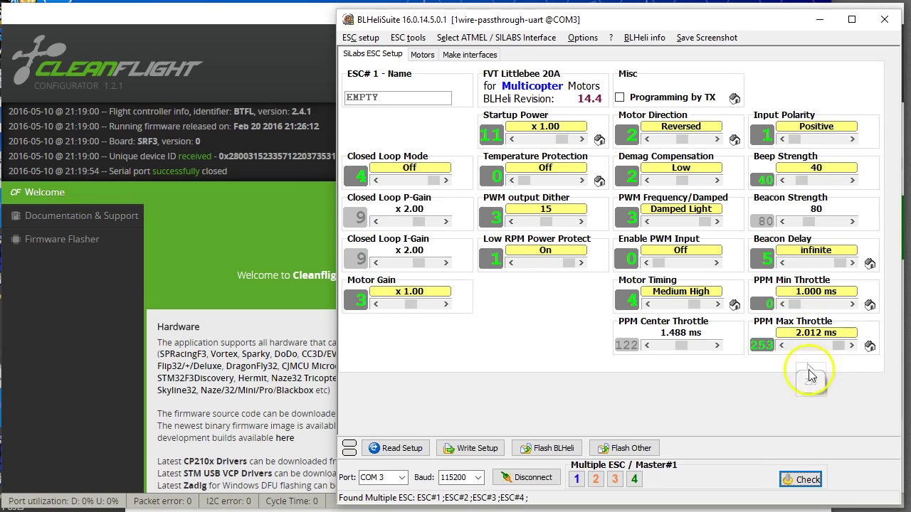
# - Set PPM Max Throttle to 2.016 ms for the connected ESCs
pyautogui.moveTo(800, 351)
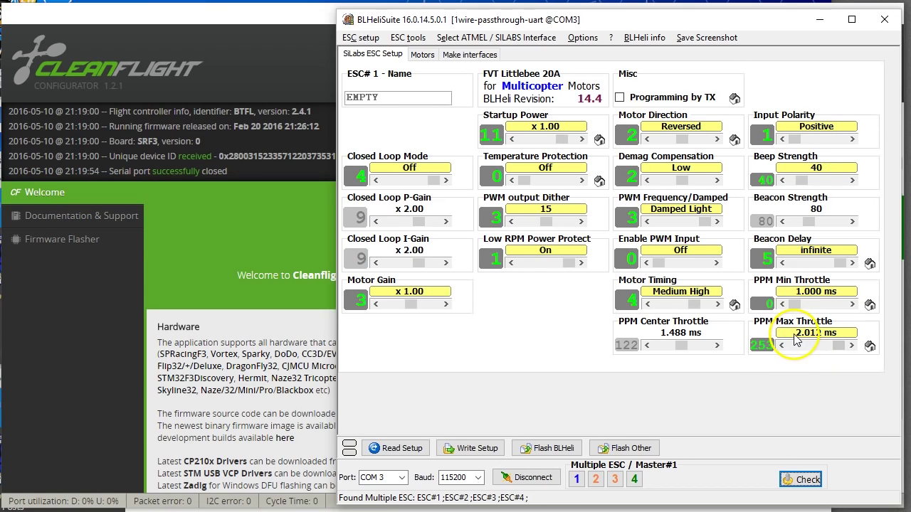
pyautogui.click(822, 346)
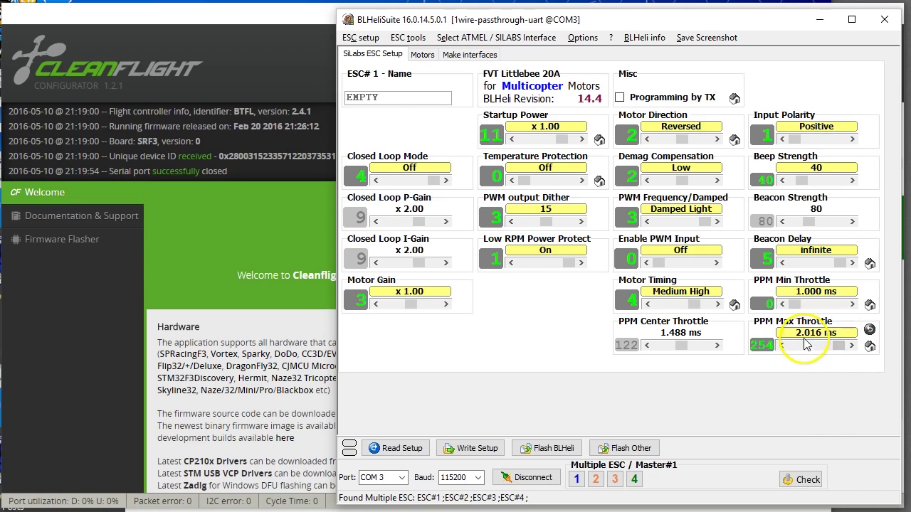